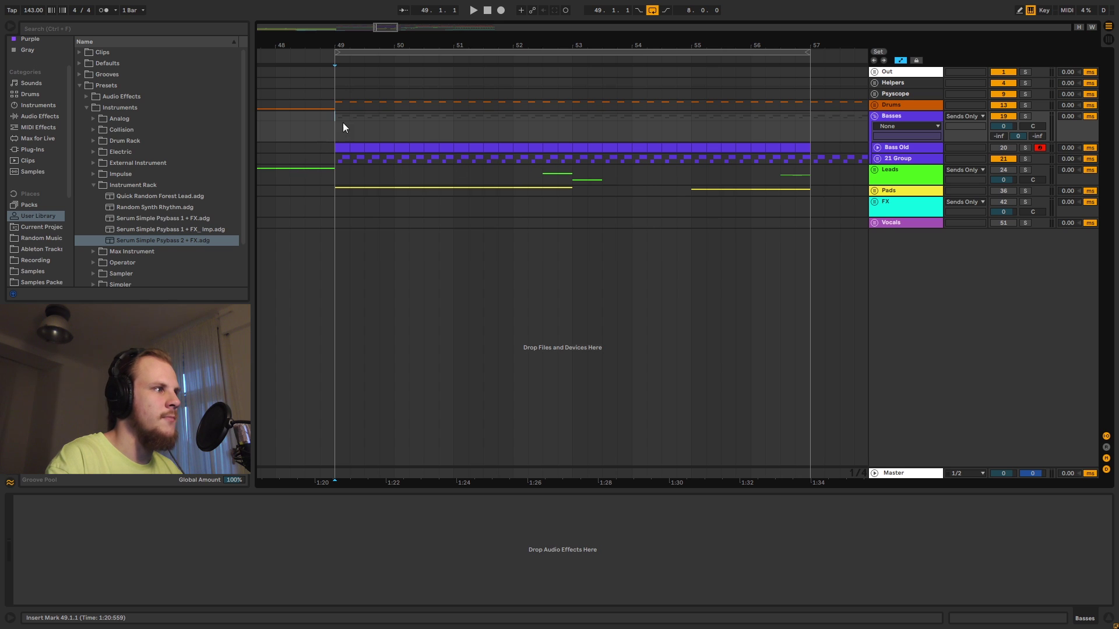
Step: Play the loop and briefly unfold the Drums group to check track 14 UNNAMED
{"action": "key", "text": "space"}
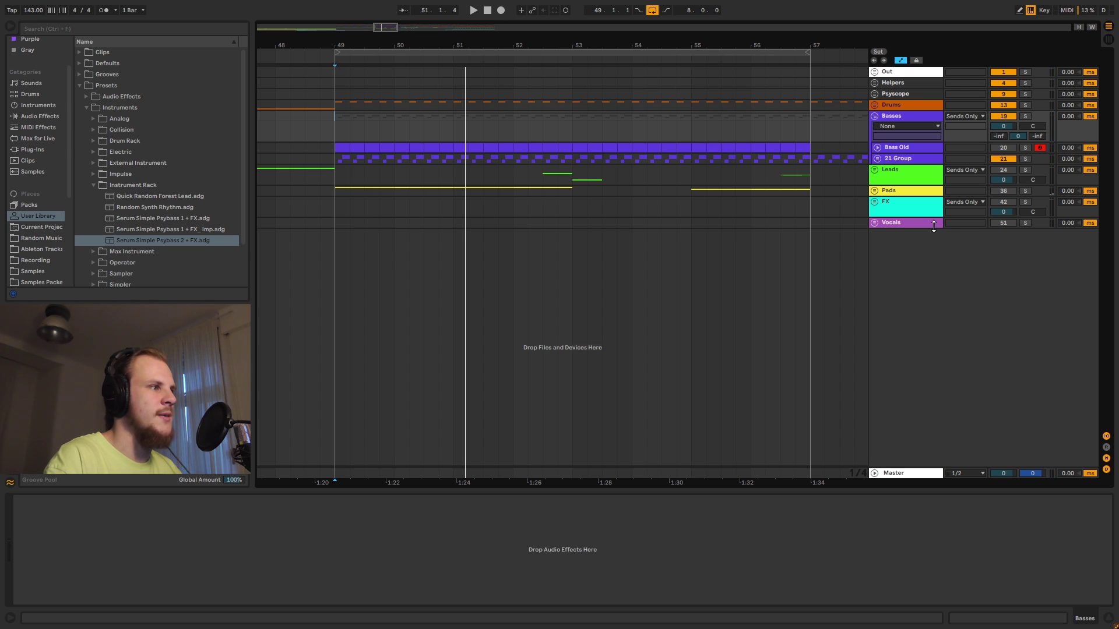
{"action": "left_click", "coordinate": [874, 106]}
{"action": "left_click", "coordinate": [912, 137]}
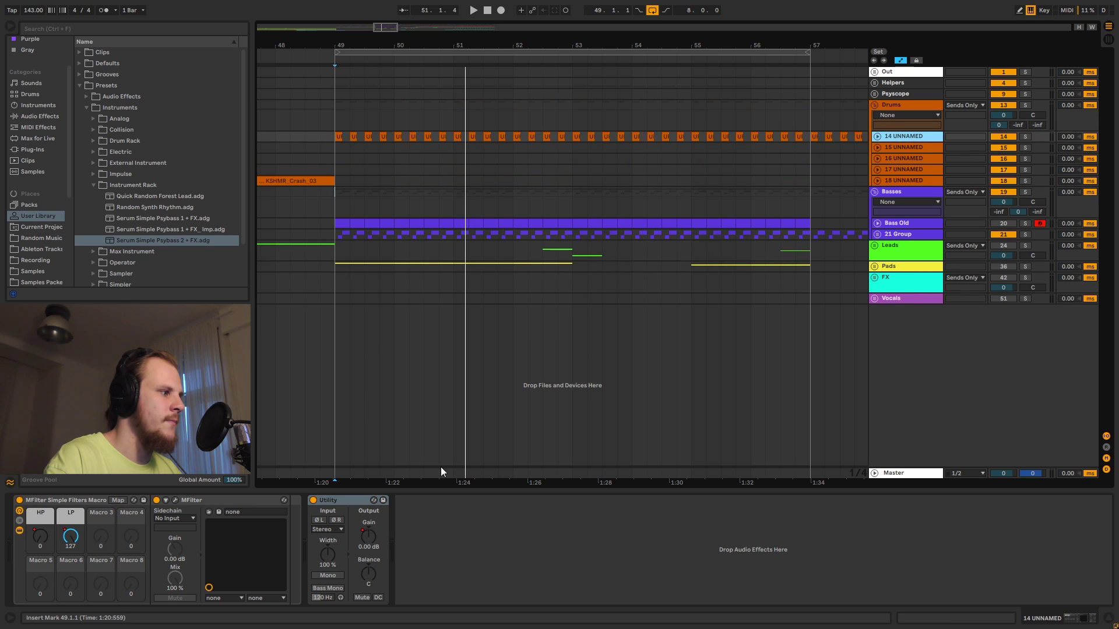
{"action": "left_click", "coordinate": [874, 106]}
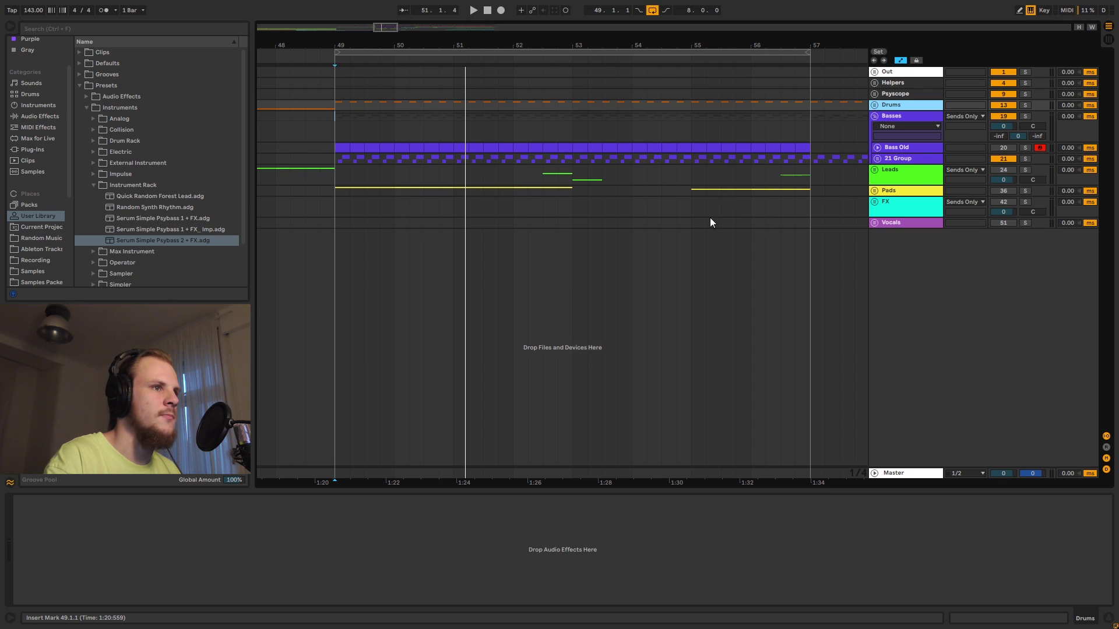
Step: Unfold the Psyscope group, replay from bar 49 with 21 Group re-enabled, and fold Bass Old
{"action": "left_click", "coordinate": [875, 94]}
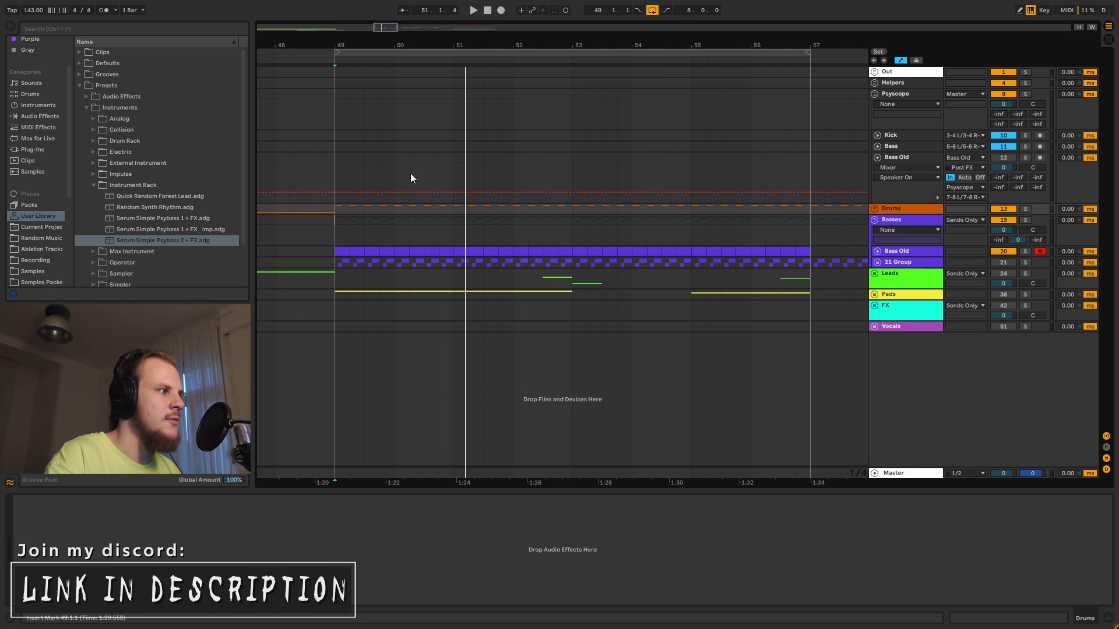
{"action": "left_click", "coordinate": [338, 206]}
{"action": "key", "text": "space"}
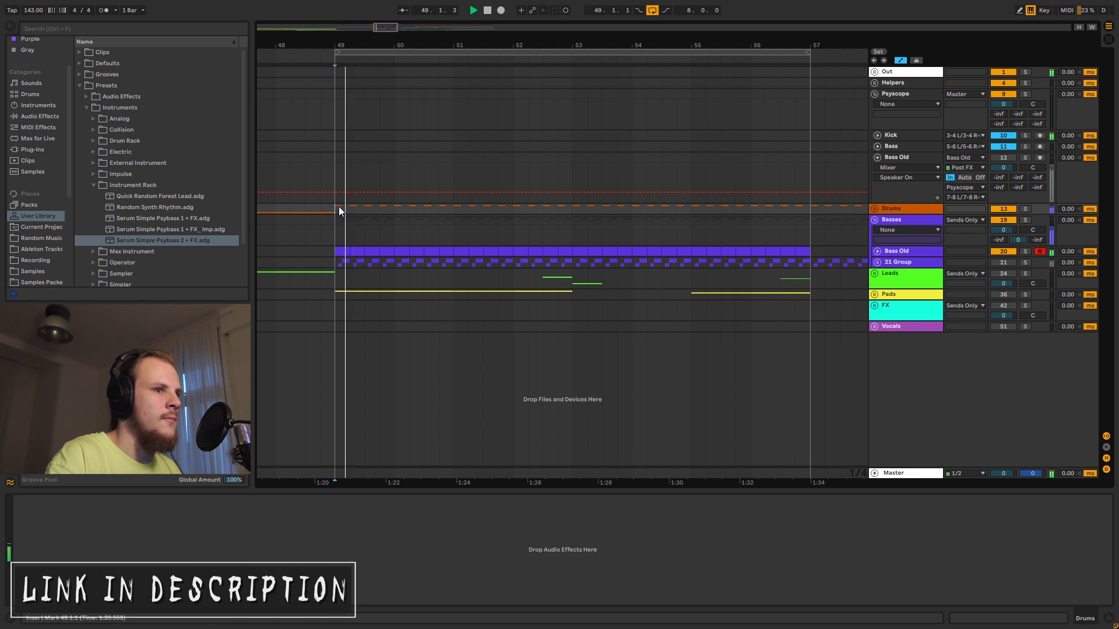
{"action": "key", "text": "space"}
{"action": "left_click", "coordinate": [1006, 263]}
{"action": "left_click", "coordinate": [1006, 264]}
{"action": "key", "text": "space"}
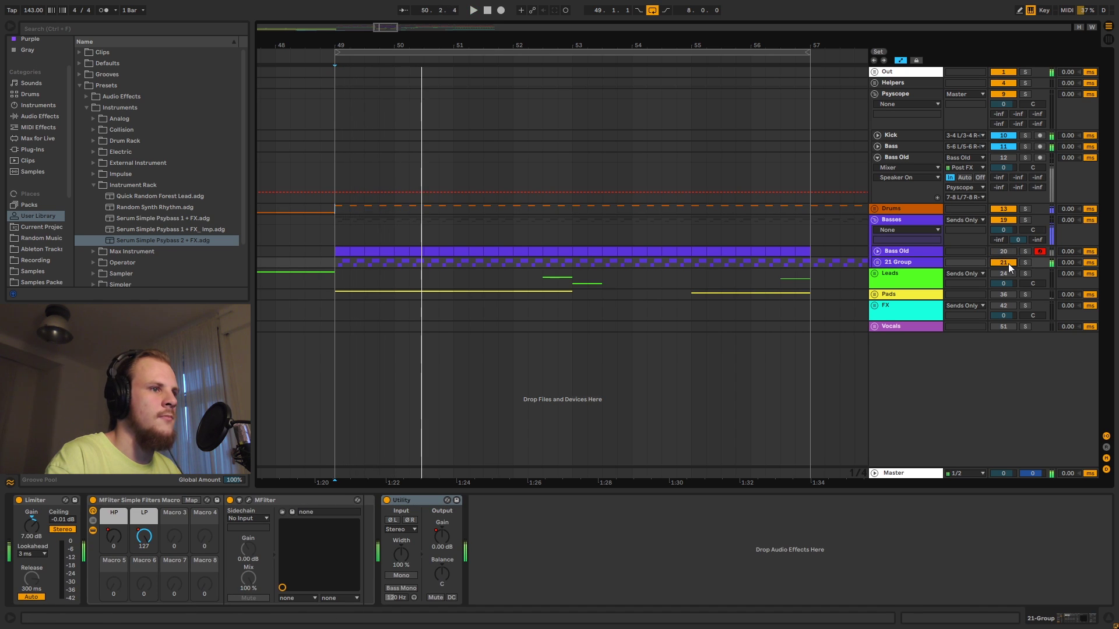
{"action": "key", "text": "space"}
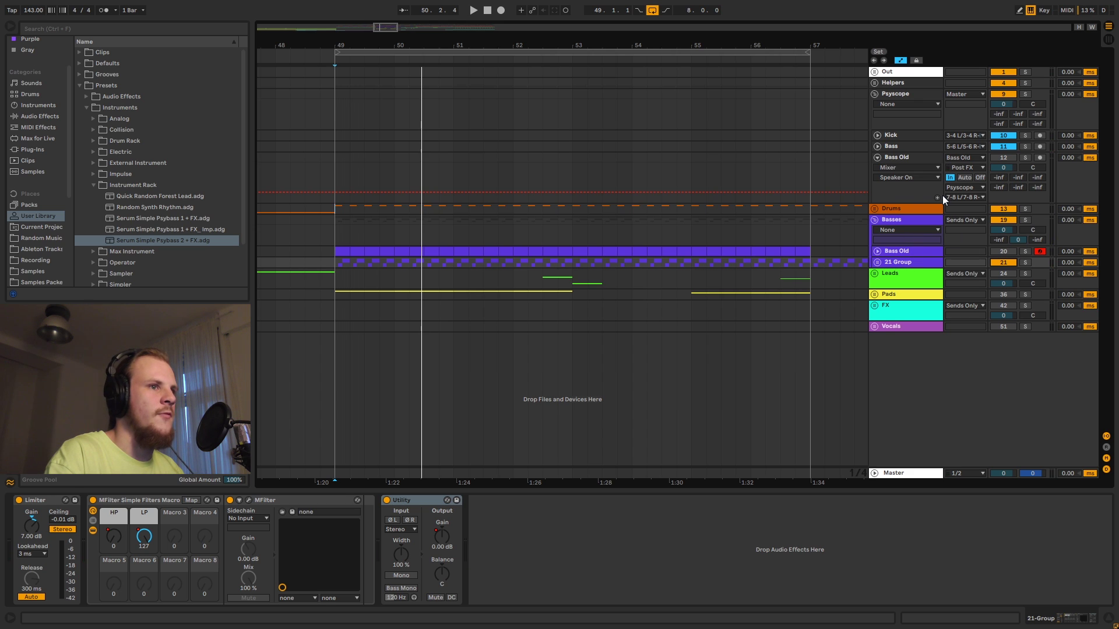
{"action": "left_click", "coordinate": [877, 157]}
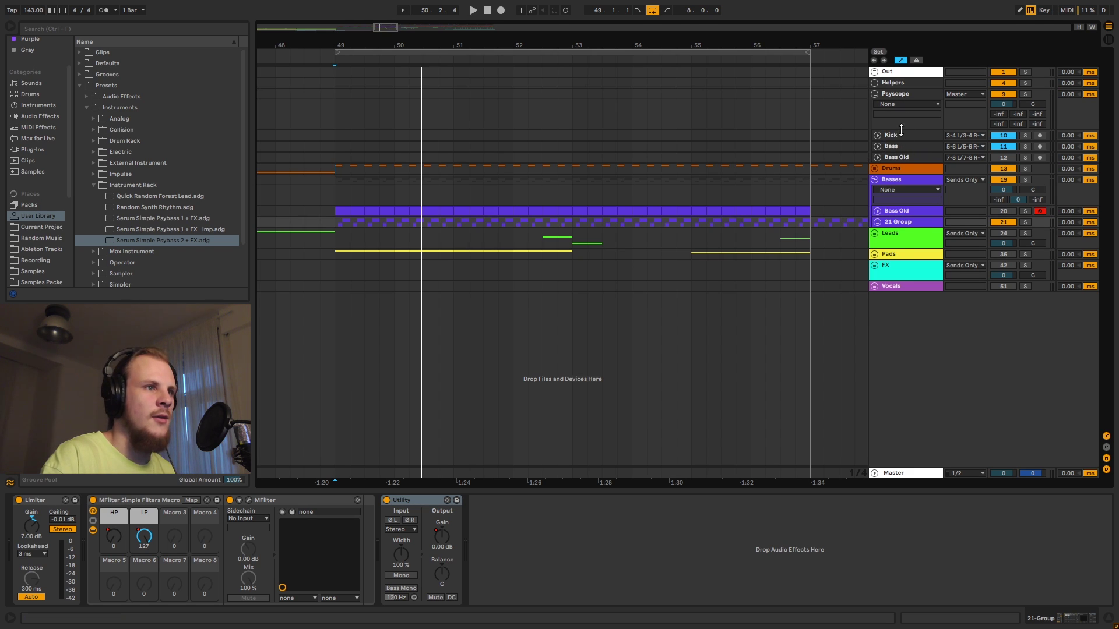
Step: Open the Psyscope device's analyzer window from the Psyscope track and reposition it
{"action": "left_click", "coordinate": [909, 86]}
{"action": "left_click", "coordinate": [906, 93]}
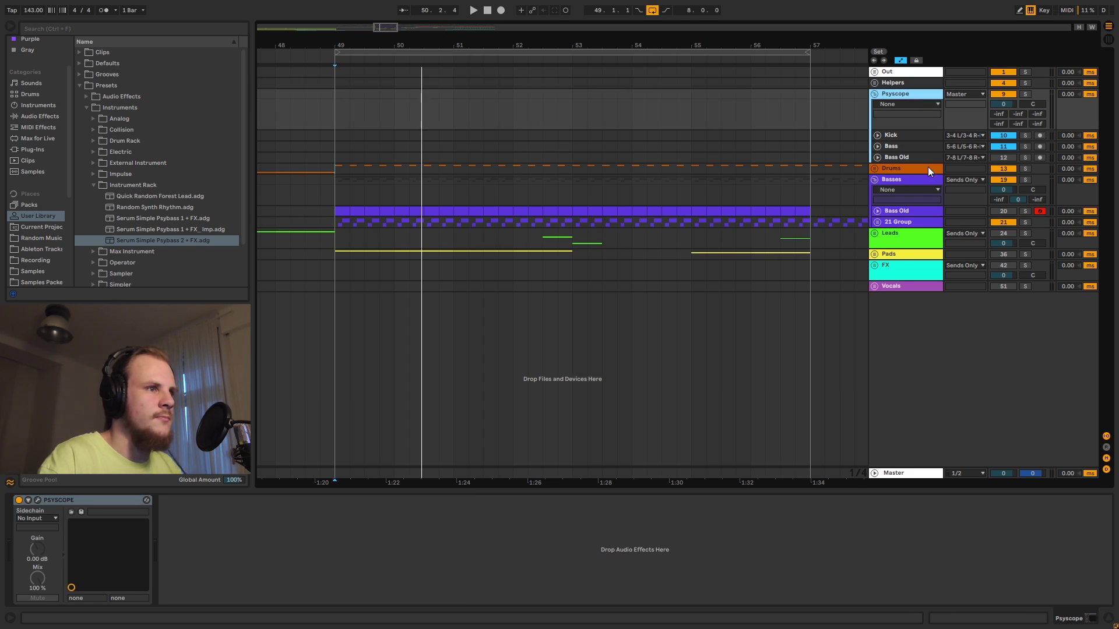
{"action": "left_click", "coordinate": [62, 501]}
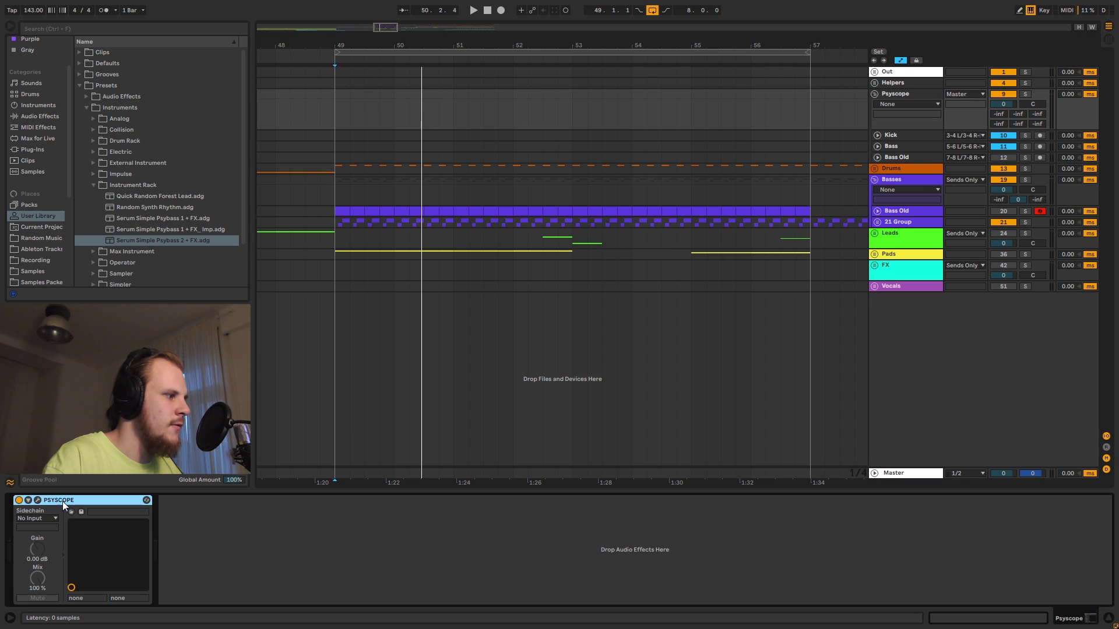
{"action": "left_click", "coordinate": [38, 500]}
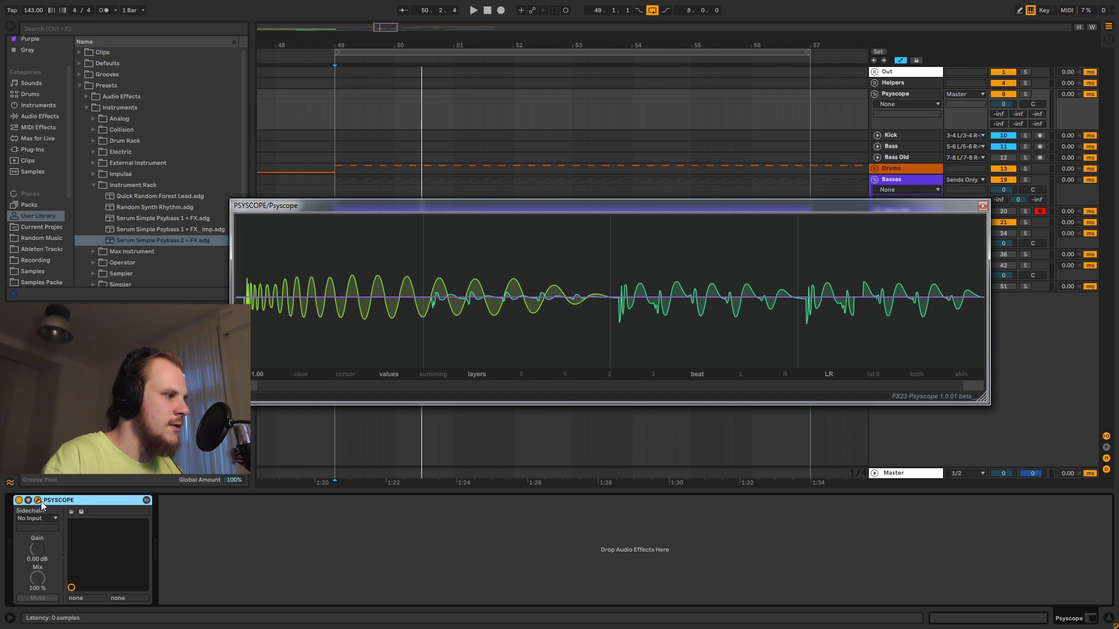
{"action": "left_click_drag", "start_coordinate": [383, 213], "coordinate": [420, 209]}
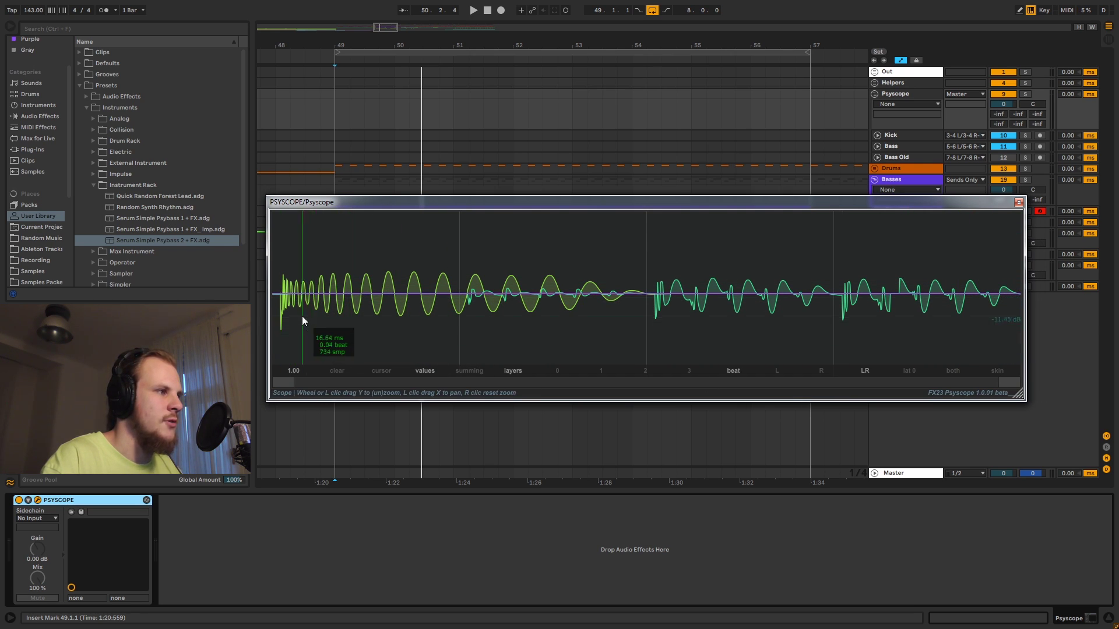
Step: Play from bar 49 to capture the waveforms, then adjust the scope zoom
{"action": "left_click", "coordinate": [387, 160]}
{"action": "key", "text": "space"}
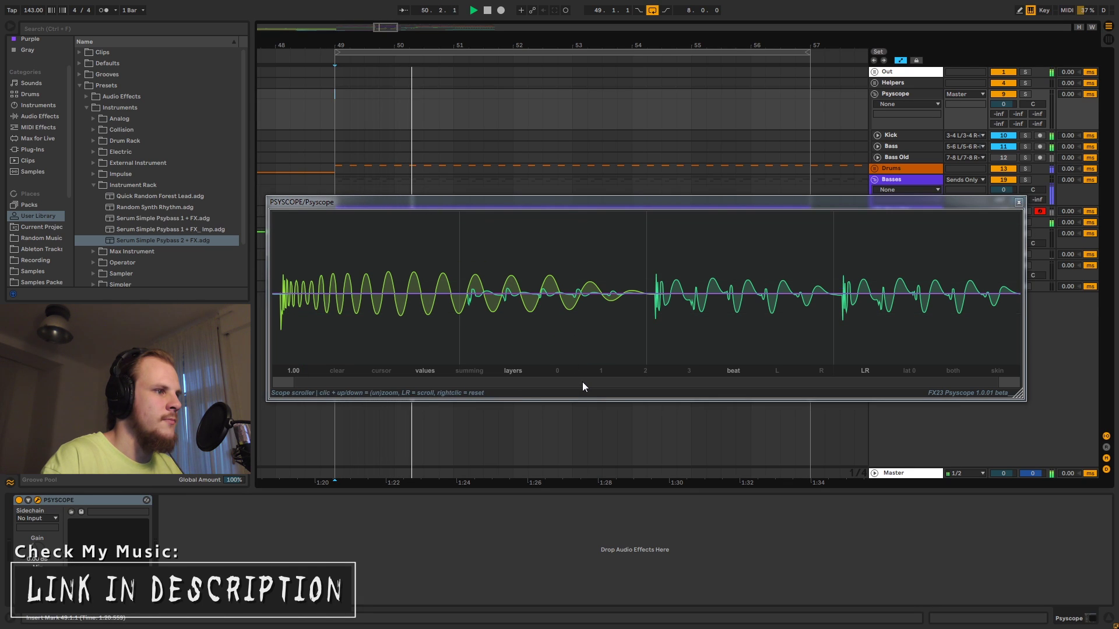
{"action": "key", "text": "space"}
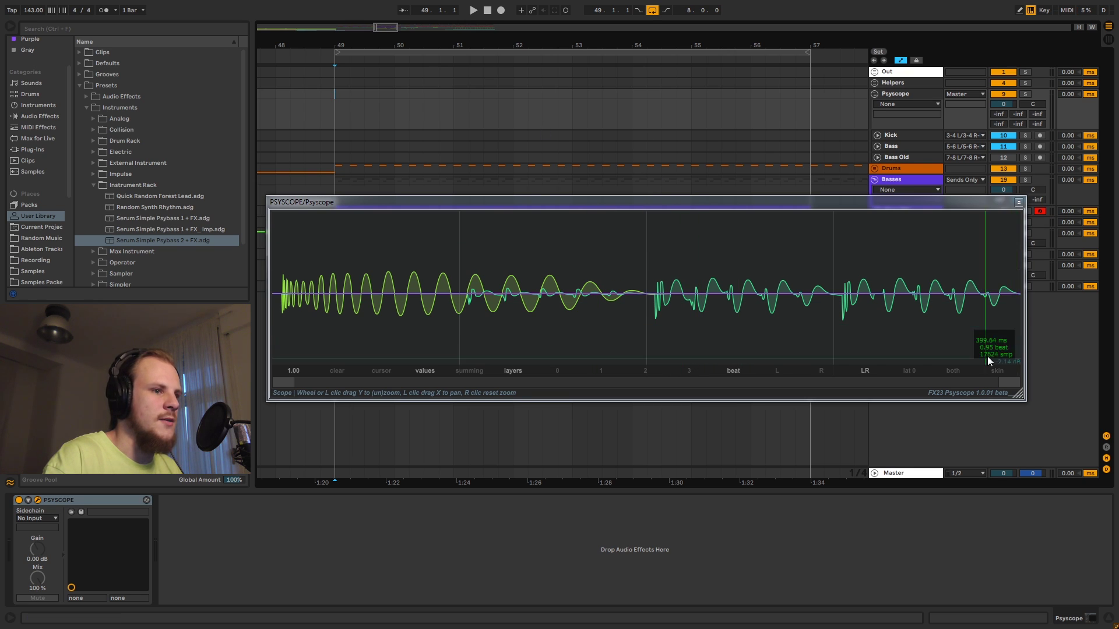
{"action": "left_click_drag", "start_coordinate": [1012, 381], "coordinate": [587, 386]}
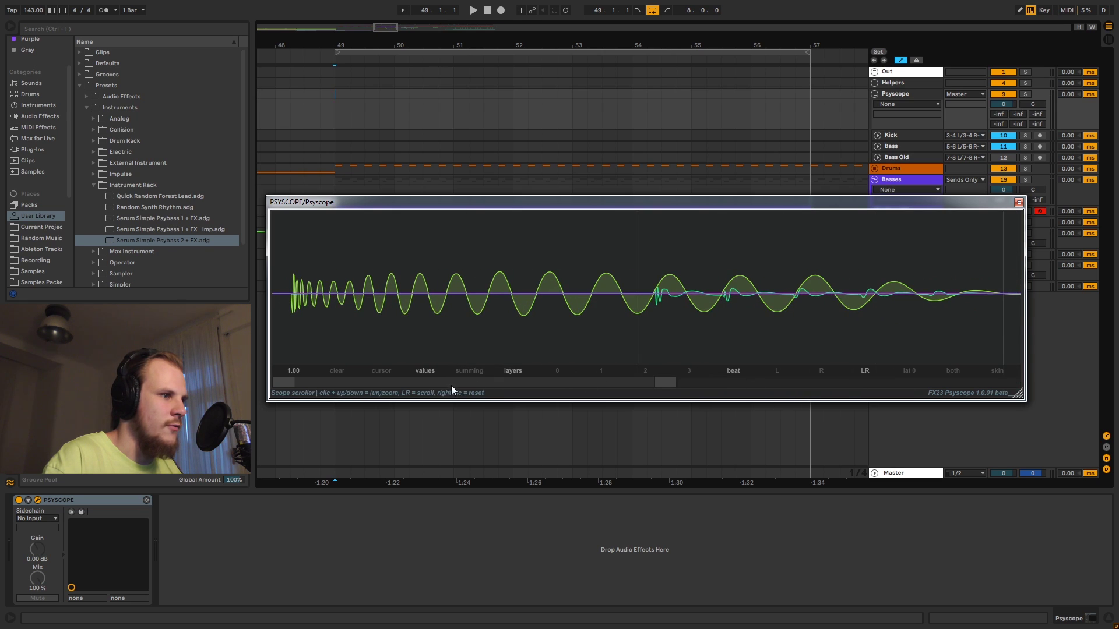
{"action": "mouse_move", "coordinate": [452, 389]}
{"action": "left_mouse_down"}
{"action": "mouse_move", "coordinate": [609, 382]}
{"action": "mouse_move", "coordinate": [436, 380]}
{"action": "left_mouse_up"}
{"action": "left_click_drag", "start_coordinate": [667, 391], "coordinate": [1047, 387]}
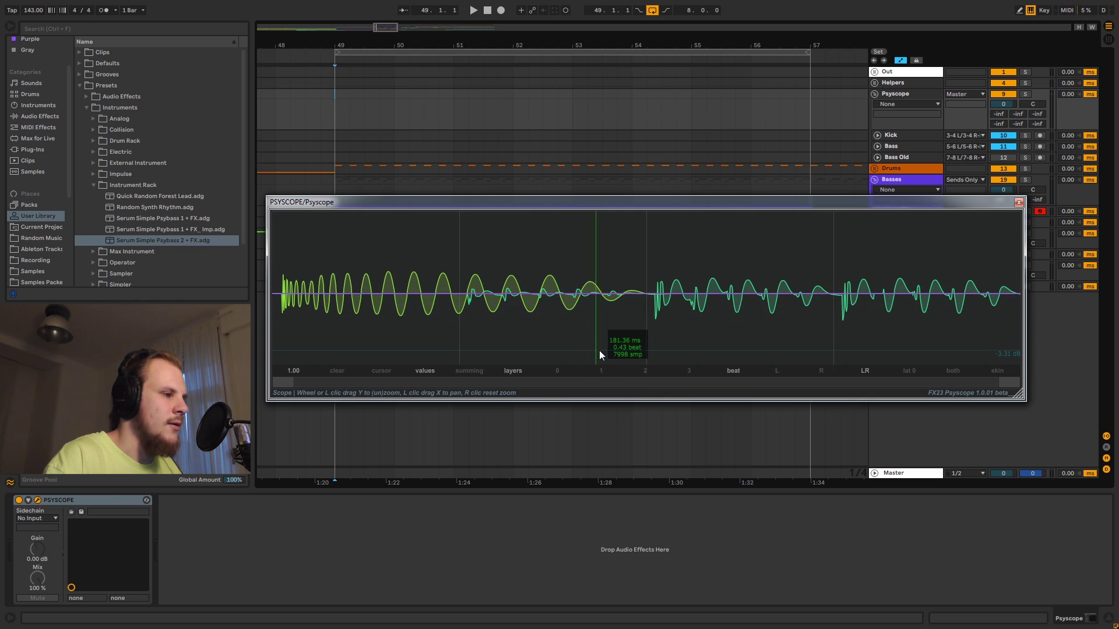
Step: Compare the summed view during playback, then set Psyscope to layers so kick and bass show separately
{"action": "left_click", "coordinate": [474, 371]}
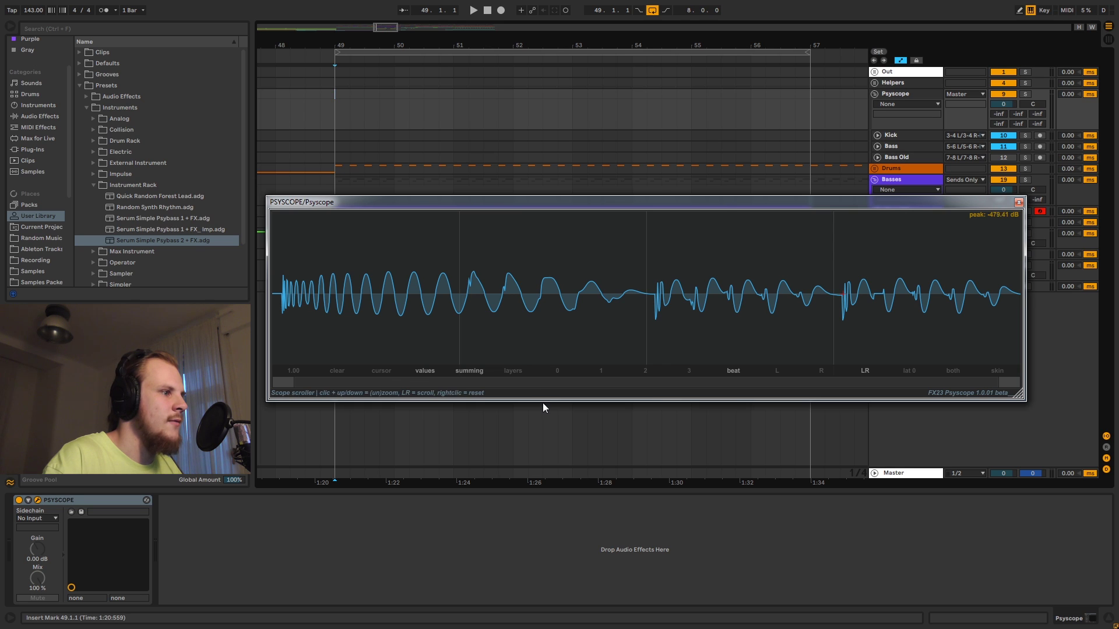
{"action": "key", "text": "space"}
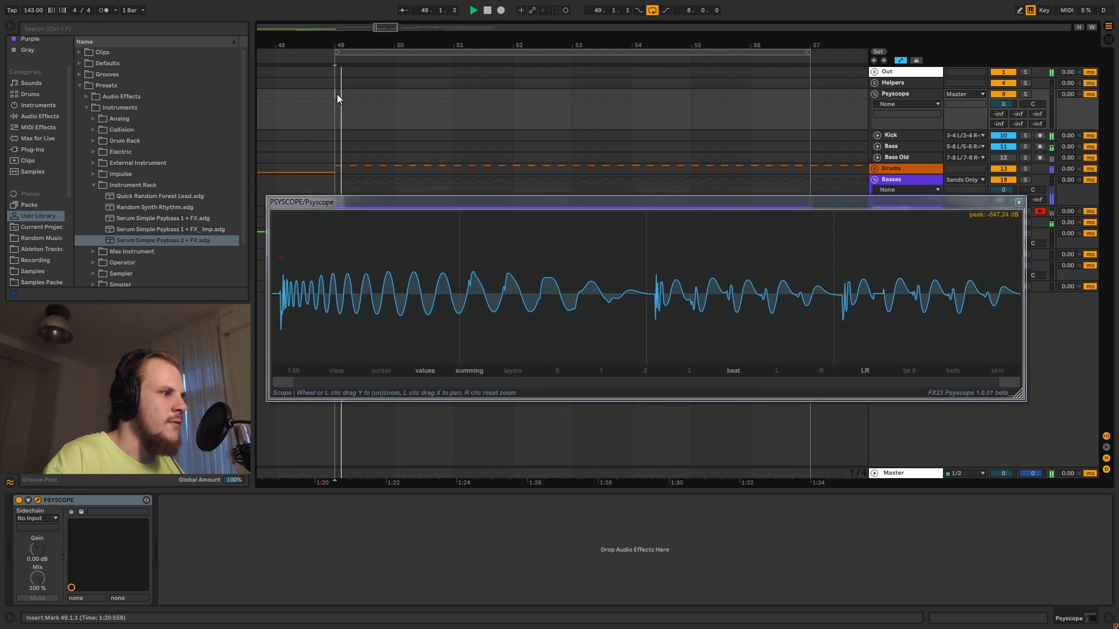
{"action": "left_click", "coordinate": [518, 368]}
{"action": "key", "text": "space"}
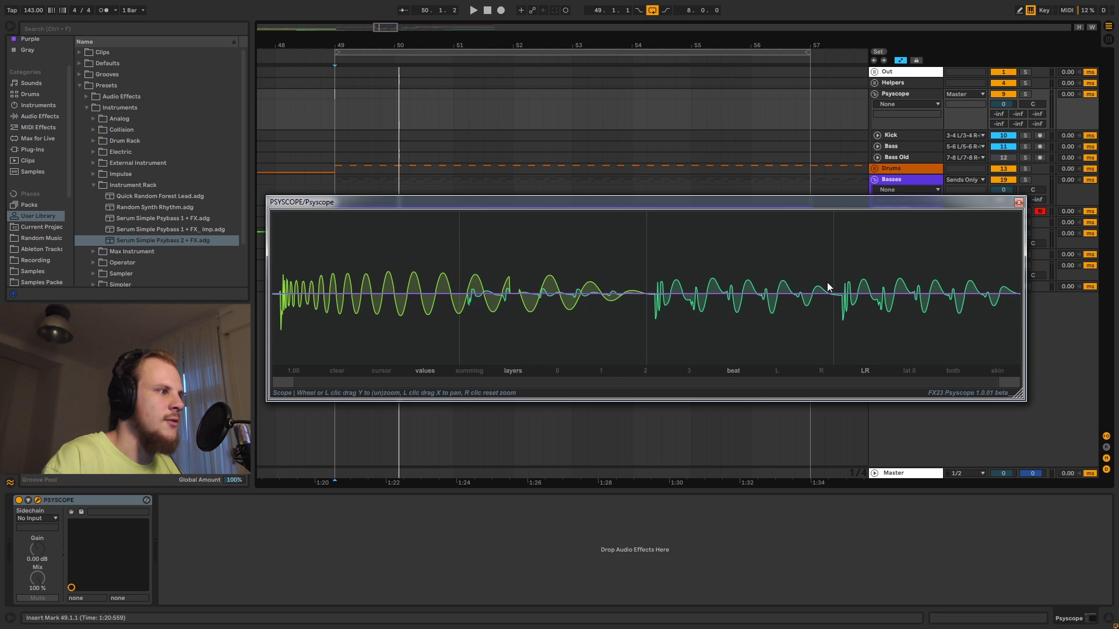
Step: Close Psyscope, unfold 21 Group to inspect tracks 22 and 23 UNNAMED, and zoom to bar 49
{"action": "left_click", "coordinate": [1018, 203]}
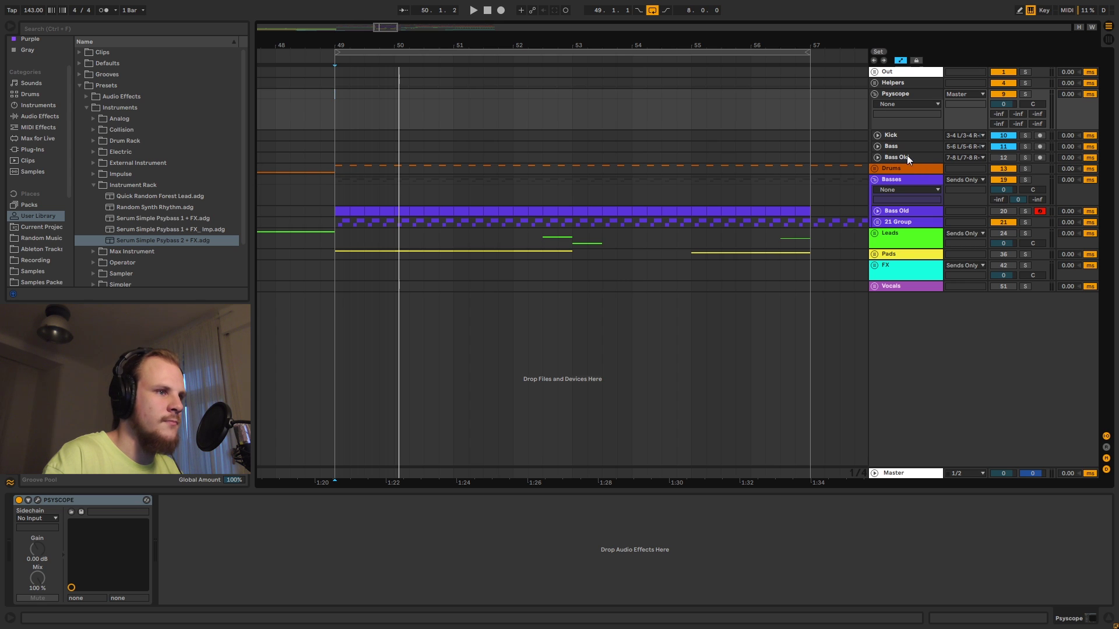
{"action": "left_click", "coordinate": [902, 221]}
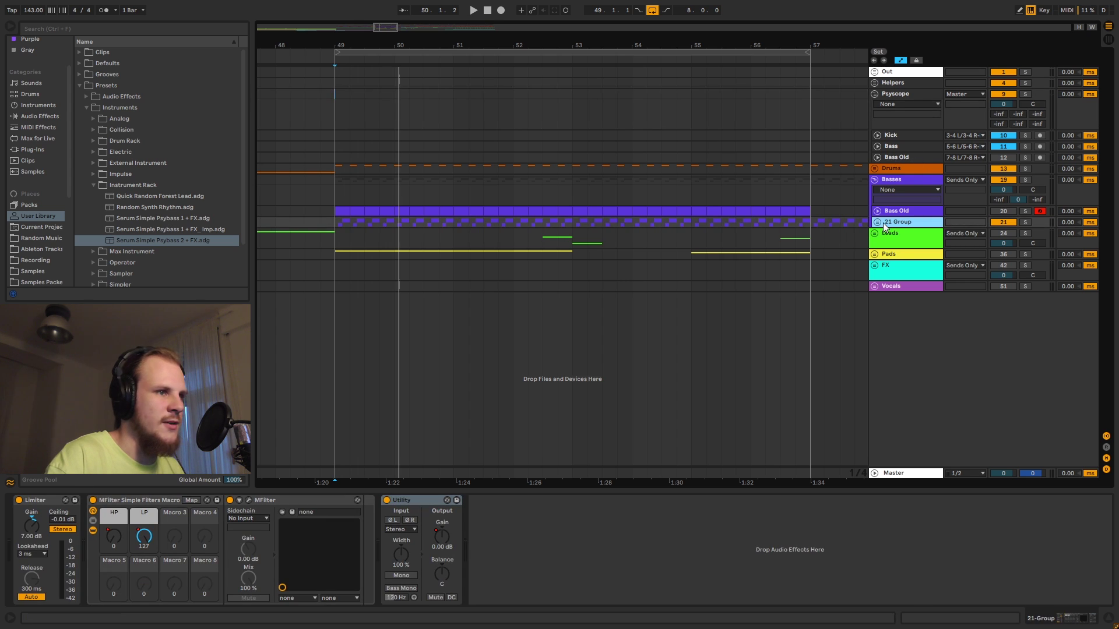
{"action": "left_click", "coordinate": [877, 223]}
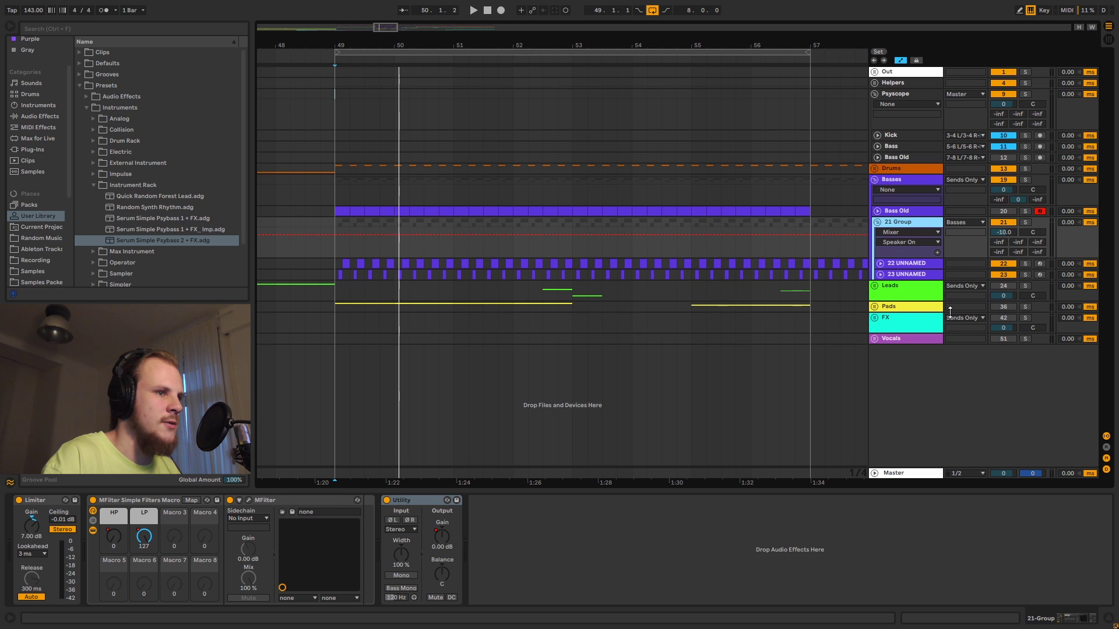
{"action": "left_click", "coordinate": [903, 266]}
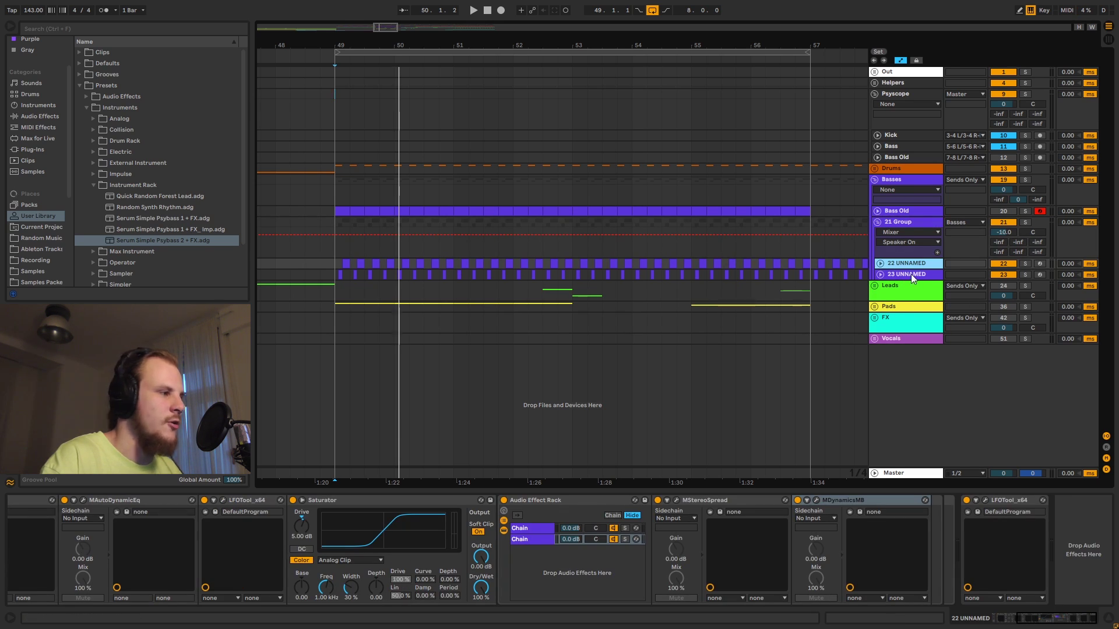
{"action": "left_click", "coordinate": [910, 274]}
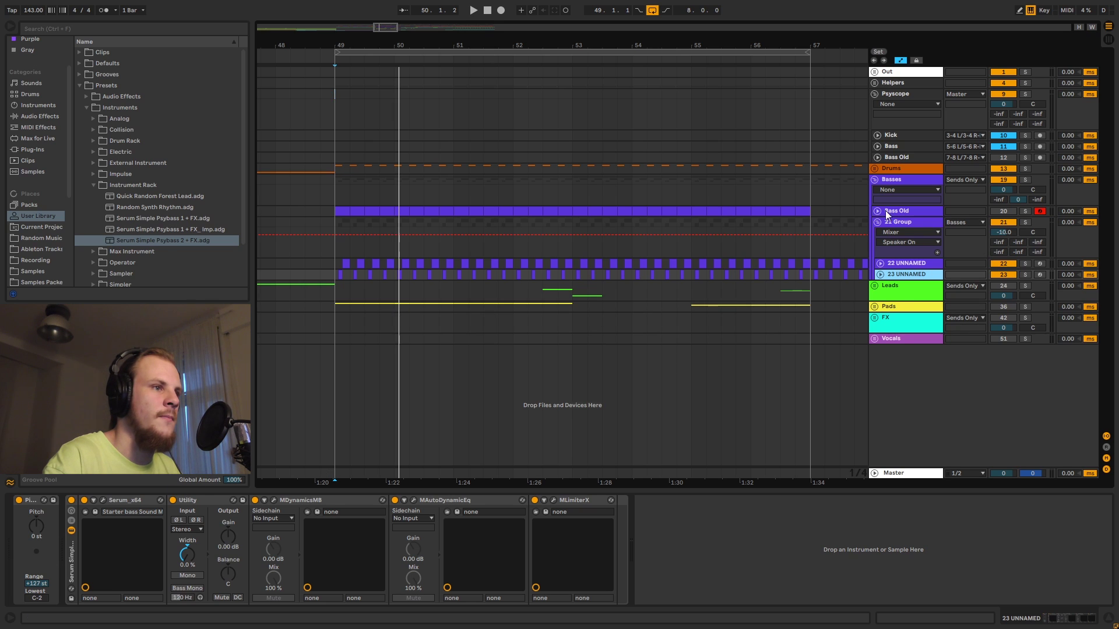
{"action": "left_click_drag", "start_coordinate": [337, 45], "coordinate": [382, 94]}
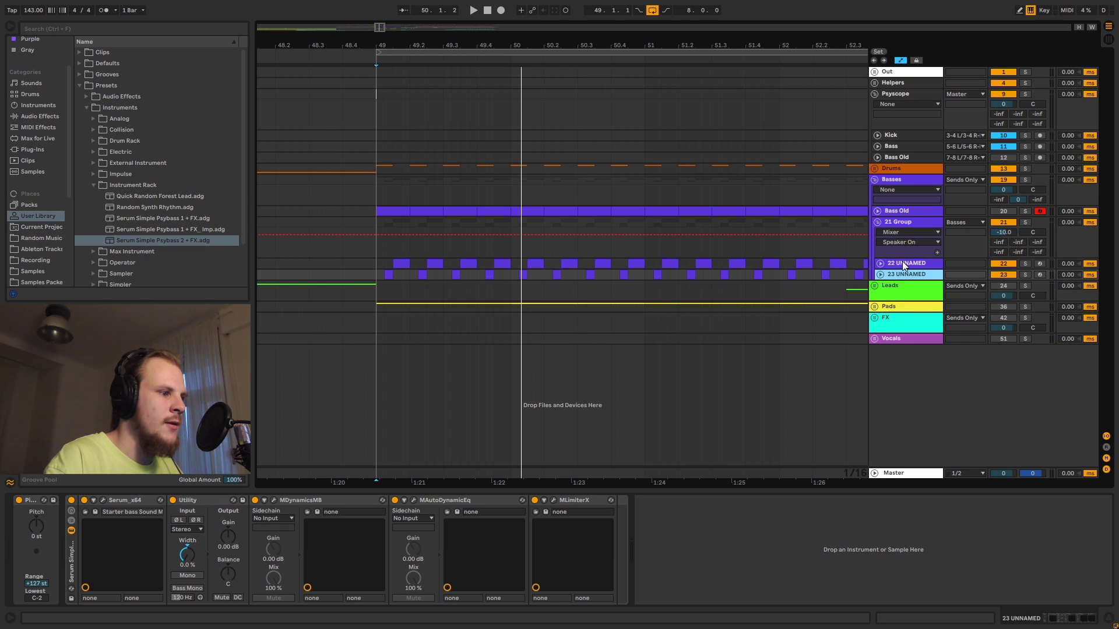
{"action": "left_click", "coordinate": [930, 265]}
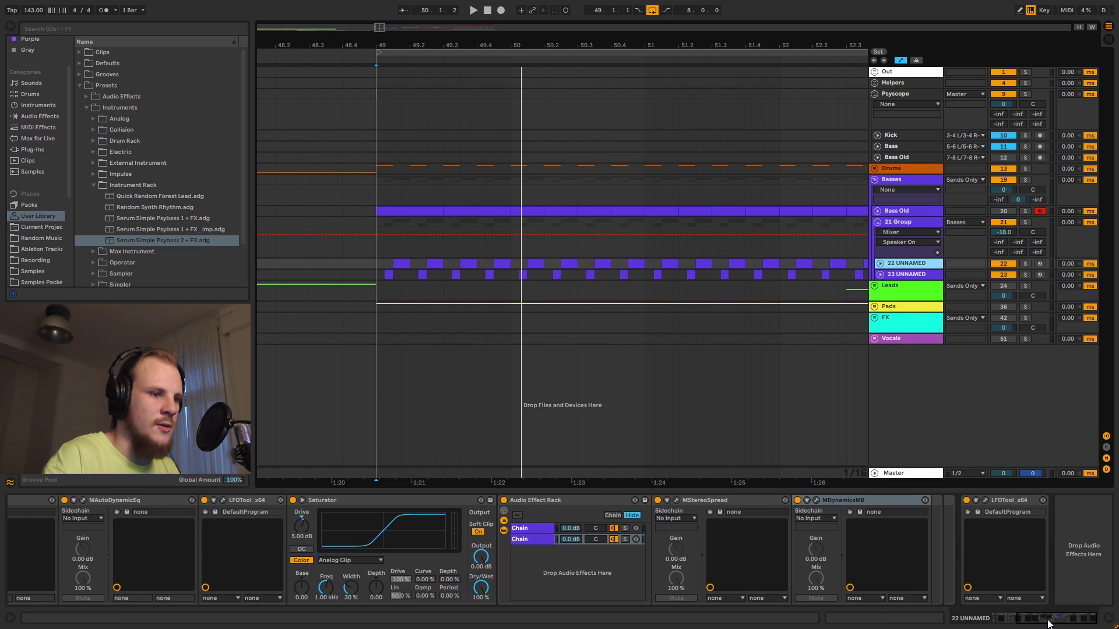
{"action": "mouse_move", "coordinate": [1047, 624]}
{"action": "left_mouse_down"}
{"action": "mouse_move", "coordinate": [1033, 624]}
{"action": "mouse_move", "coordinate": [1053, 625]}
{"action": "left_mouse_up"}
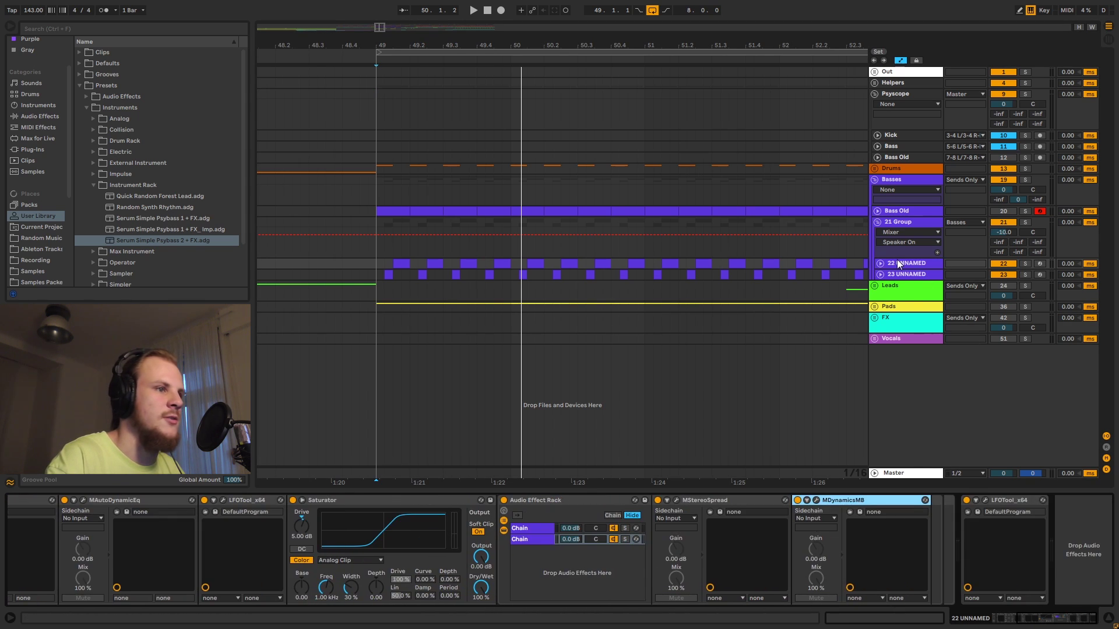
Step: Fold 21 Group and bring up the Bass Old track's Serum device chain
{"action": "left_click", "coordinate": [877, 224]}
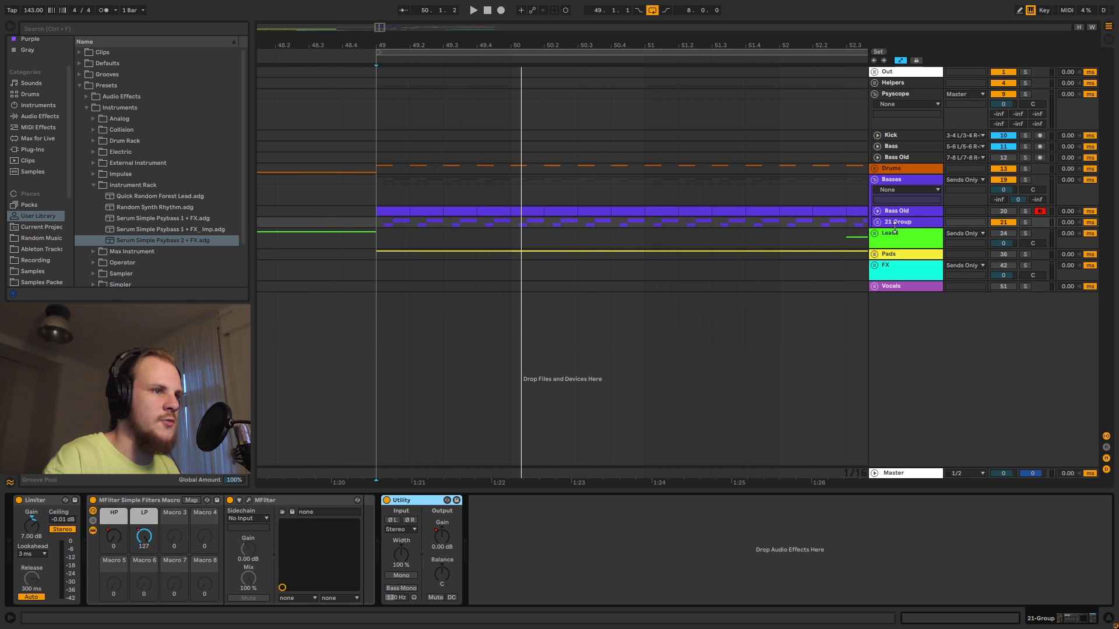
{"action": "left_click", "coordinate": [903, 226]}
{"action": "left_click", "coordinate": [880, 213]}
{"action": "left_click", "coordinate": [877, 211]}
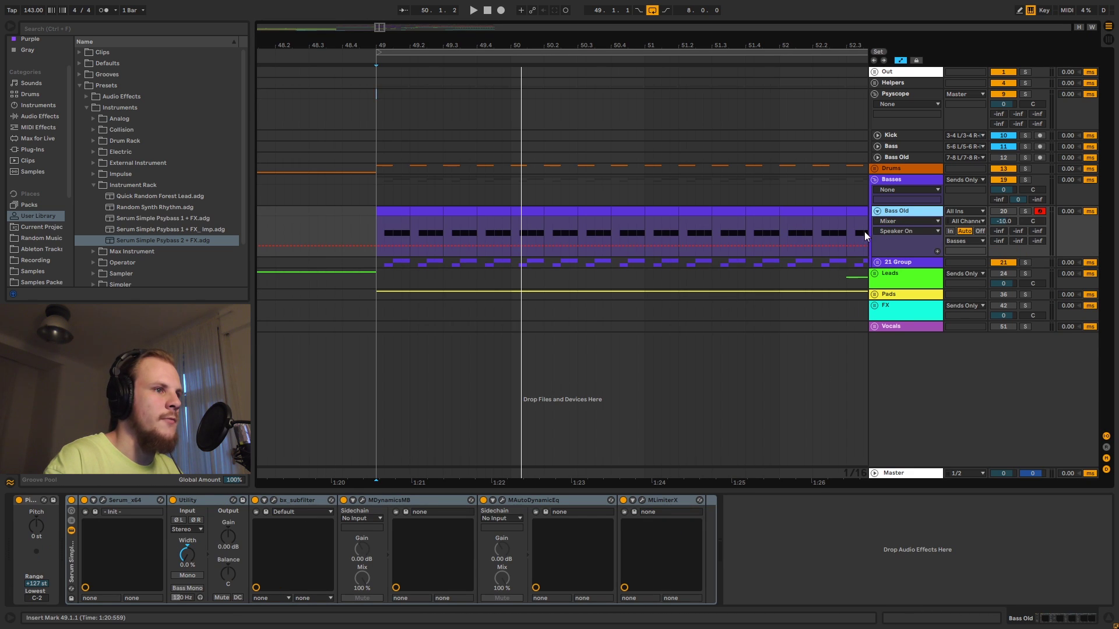
{"action": "left_click", "coordinate": [875, 210]}
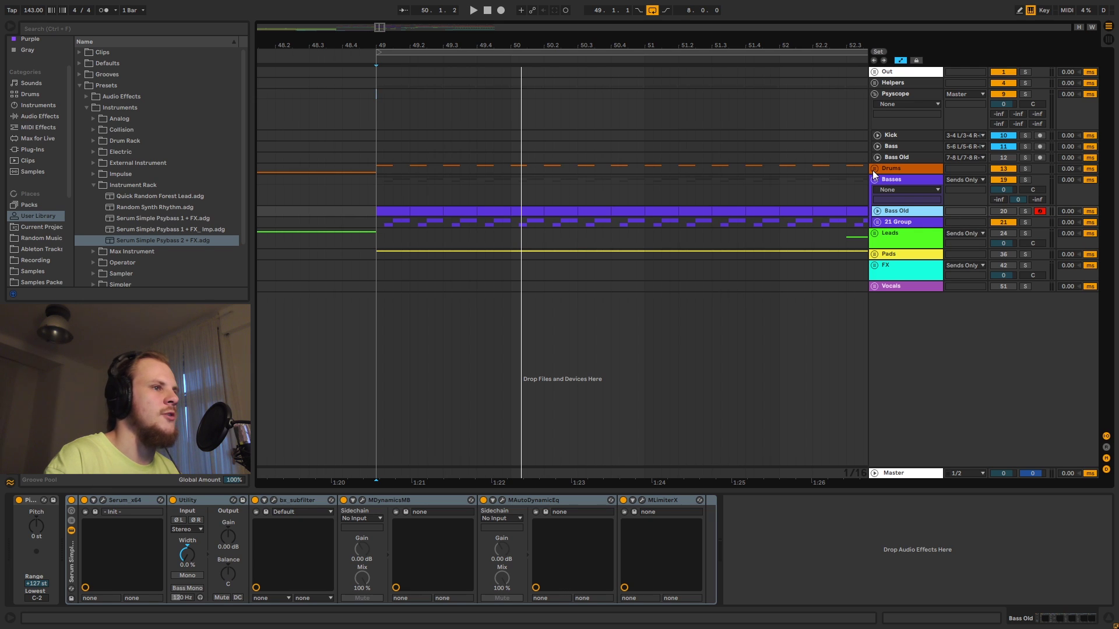
Step: Unfold Drums and 14 UNNAMED, zooming in on its kick clips around bar 49
{"action": "left_click", "coordinate": [874, 169]}
{"action": "left_click", "coordinate": [896, 201]}
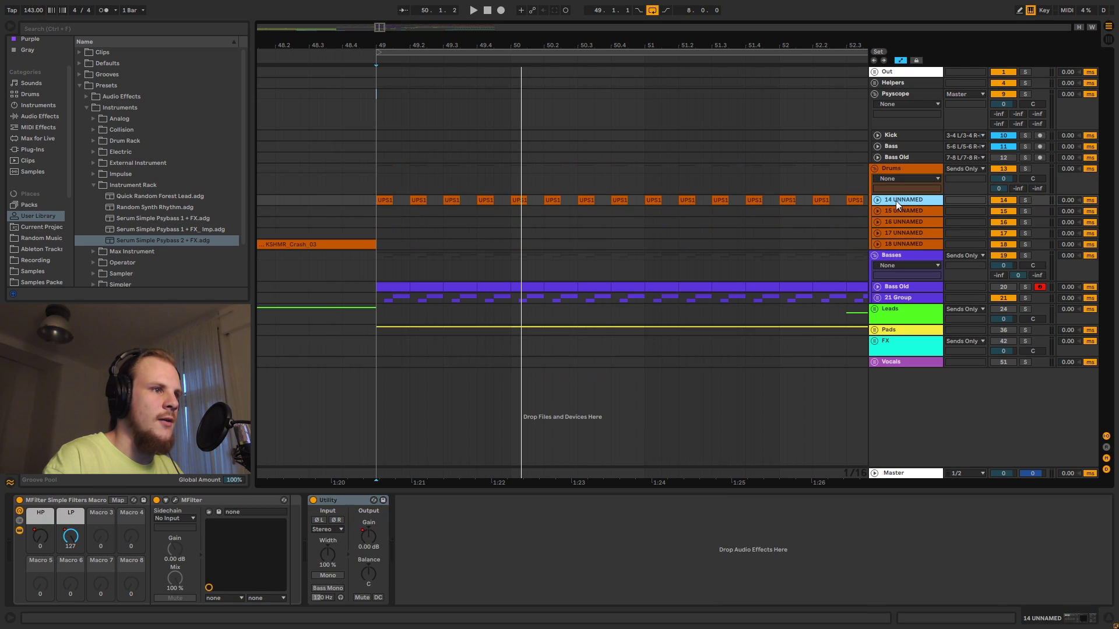
{"action": "left_click", "coordinate": [878, 201]}
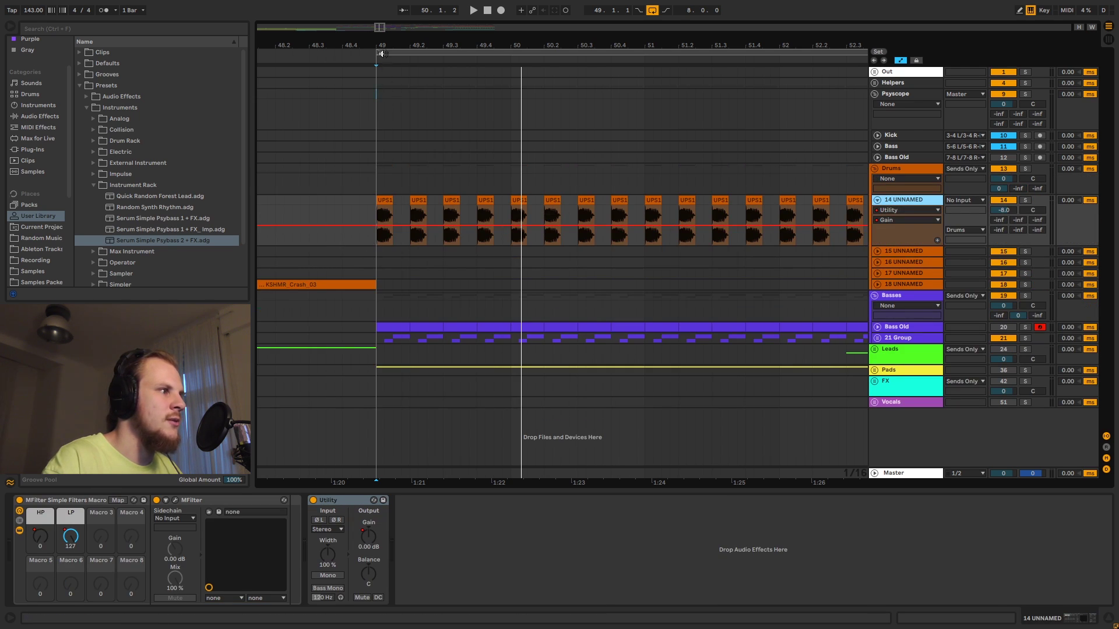
{"action": "left_click_drag", "start_coordinate": [379, 47], "coordinate": [387, 174]}
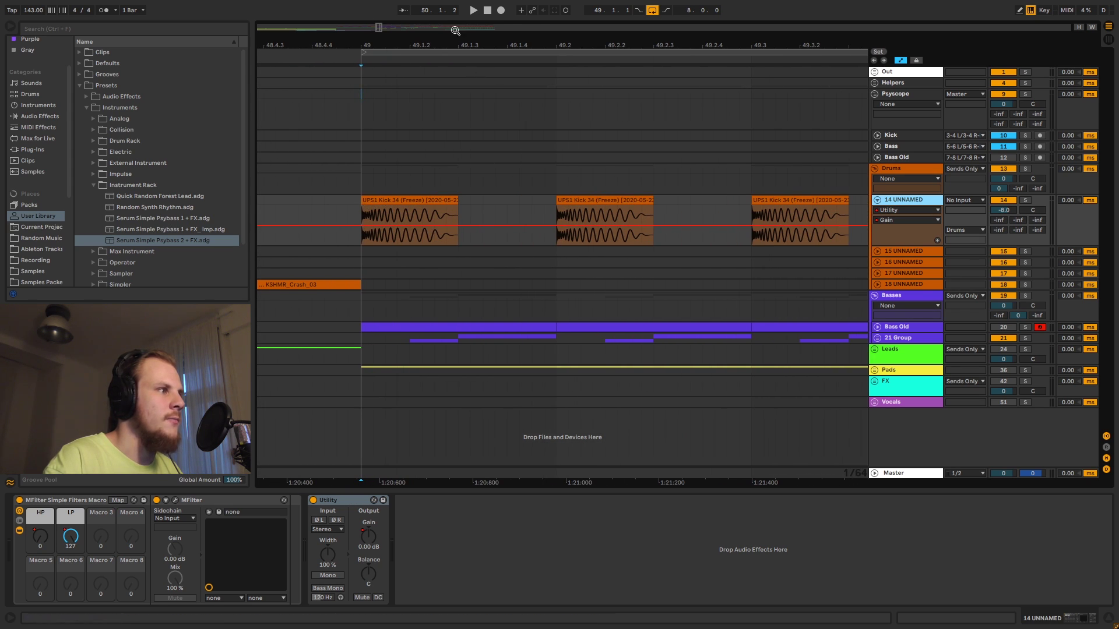
{"action": "left_click", "coordinate": [360, 219]}
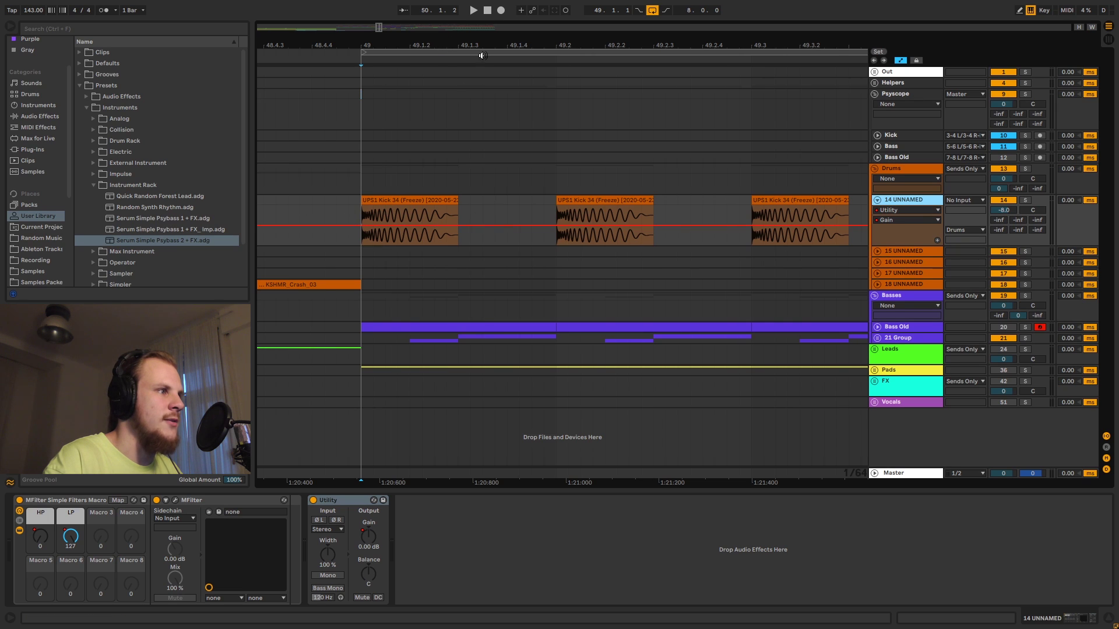
Step: Zoom back out, fold 14 UNNAMED, and select a short range on the Basses lane
{"action": "mouse_move", "coordinate": [486, 45]}
{"action": "left_mouse_down"}
{"action": "mouse_move", "coordinate": [486, 26]}
{"action": "mouse_move", "coordinate": [515, 39]}
{"action": "mouse_move", "coordinate": [496, 33]}
{"action": "left_mouse_up"}
{"action": "left_click", "coordinate": [877, 199]}
{"action": "left_click_drag", "start_coordinate": [345, 198], "coordinate": [354, 197]}
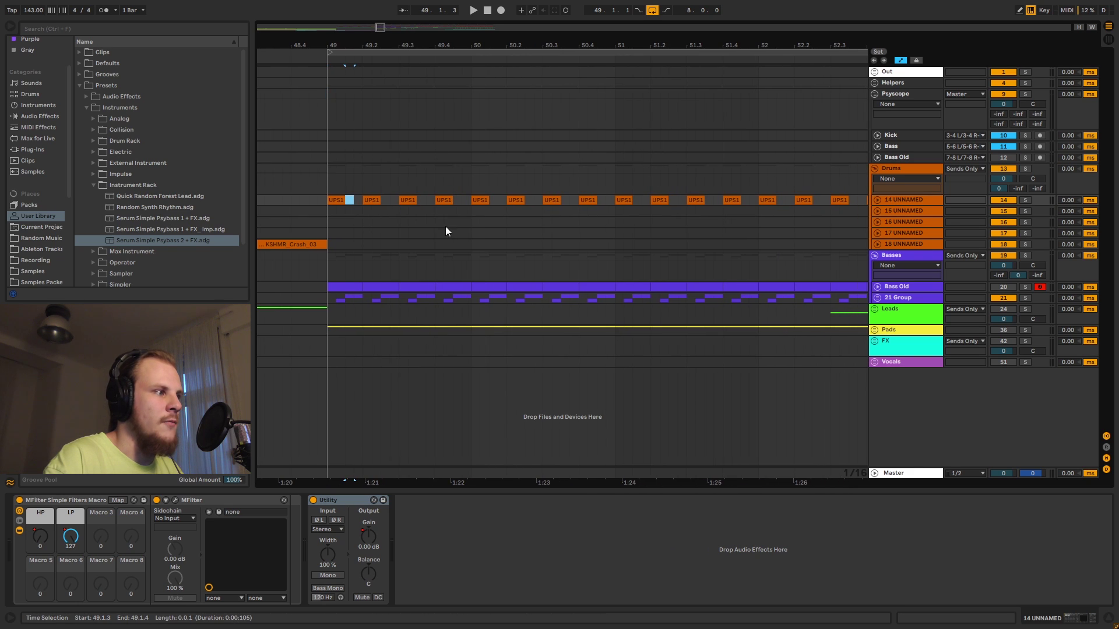
{"action": "left_click_drag", "start_coordinate": [345, 275], "coordinate": [362, 271]}
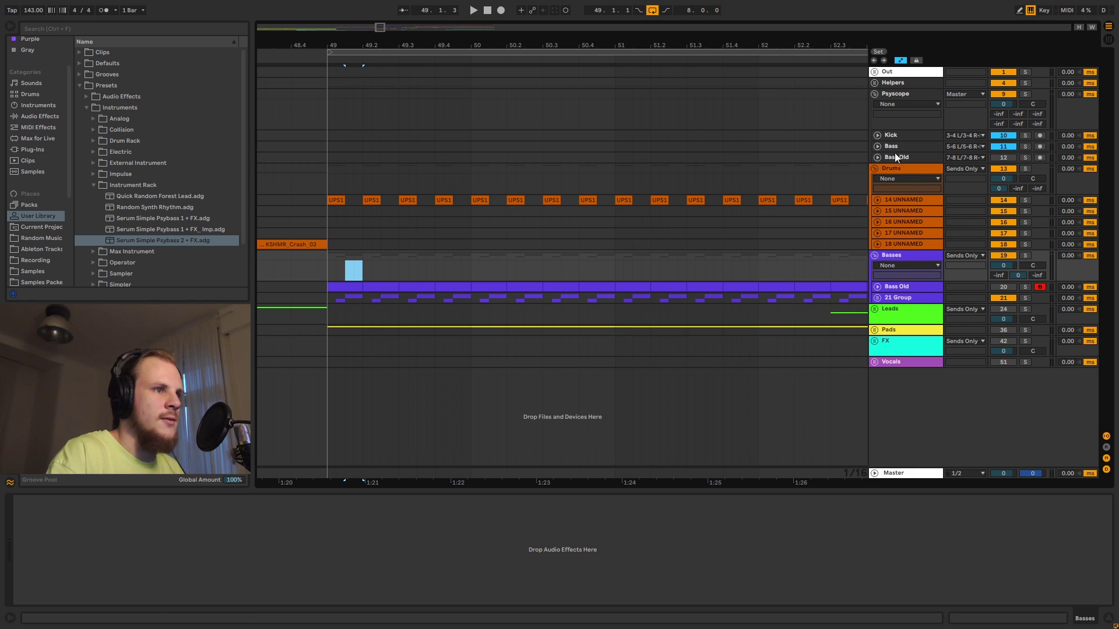
Step: Expand the Kick, Bass and Bass Old tracks to reveal their routing settings
{"action": "left_click", "coordinate": [877, 135]}
{"action": "left_click", "coordinate": [877, 186]}
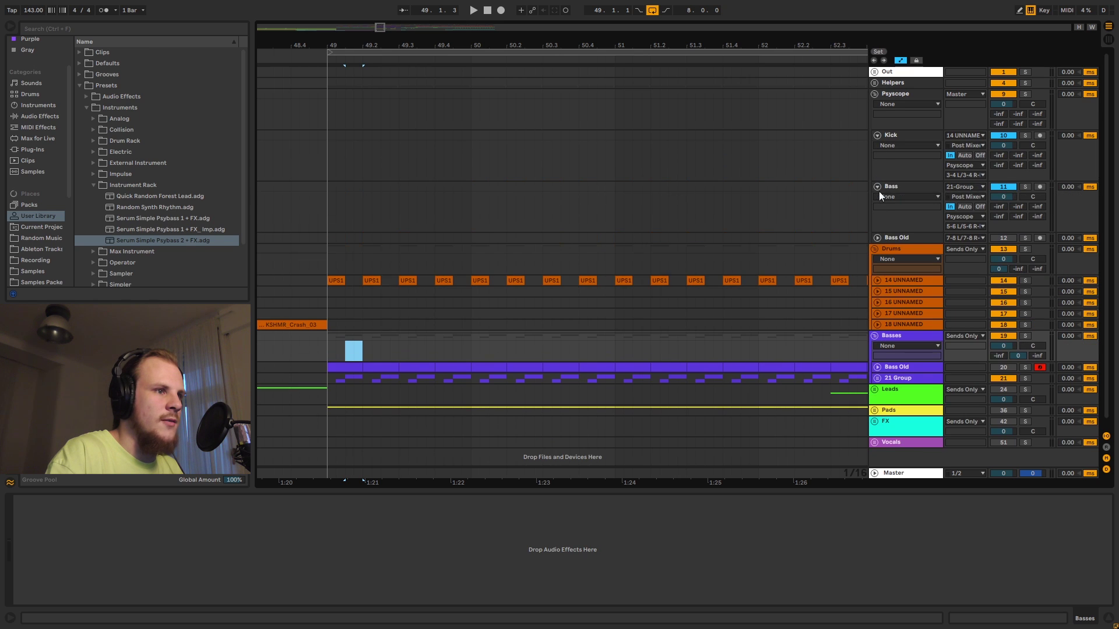
{"action": "left_click", "coordinate": [877, 238]}
{"action": "left_click", "coordinate": [910, 135]}
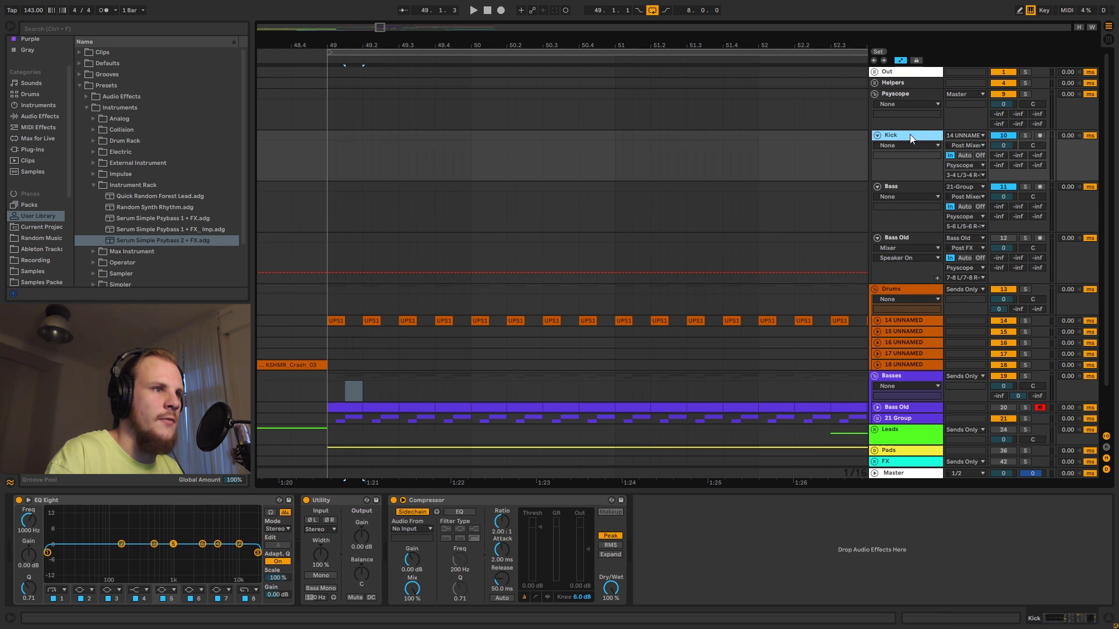
{"action": "left_click", "coordinate": [902, 184]}
{"action": "left_click", "coordinate": [901, 236]}
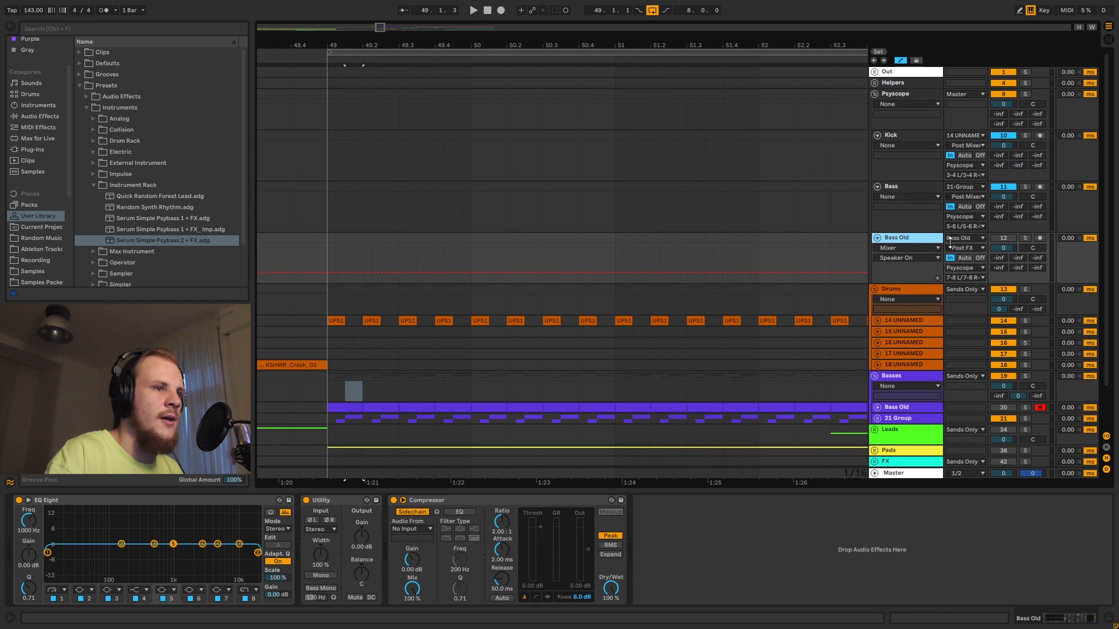
{"action": "left_click", "coordinate": [900, 135]}
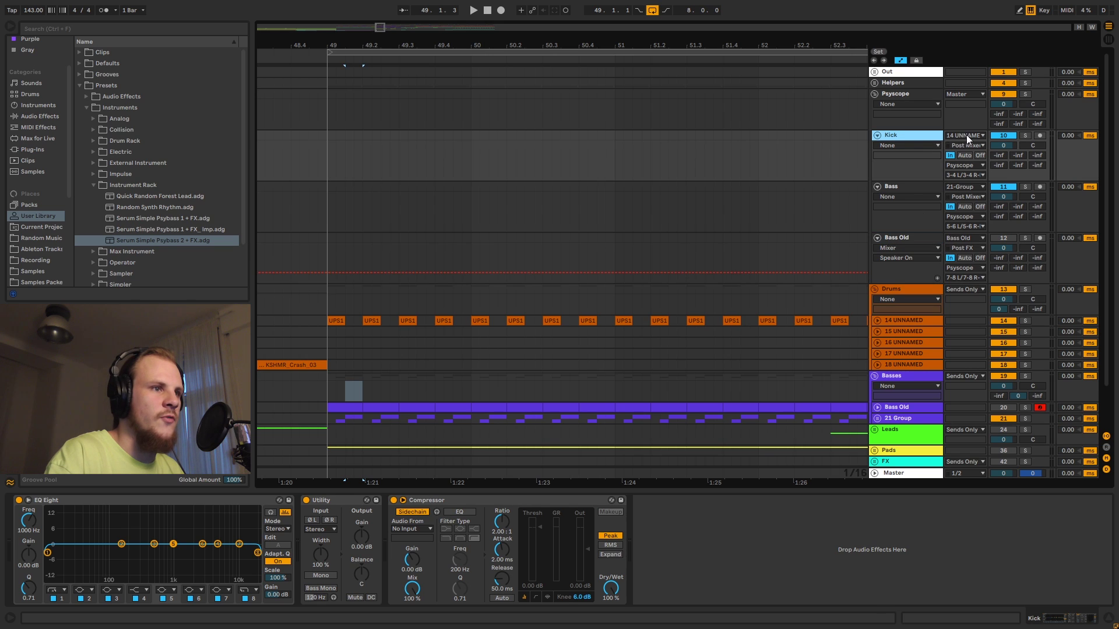
Step: Inspect the effect chains of 14 UNNAMED and 21 Group
{"action": "left_click", "coordinate": [911, 320]}
{"action": "scroll", "coordinate": [875, 318], "scroll_direction": "down", "scroll_amount": 1}
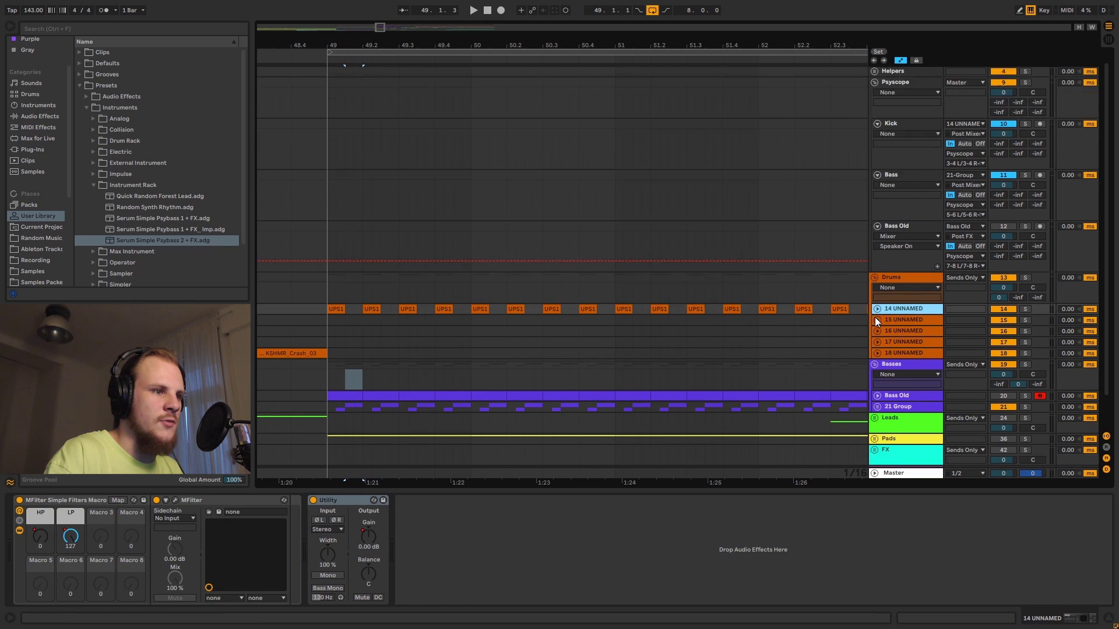
{"action": "scroll", "coordinate": [879, 344], "scroll_direction": "down", "scroll_amount": 2}
{"action": "left_click", "coordinate": [894, 382]}
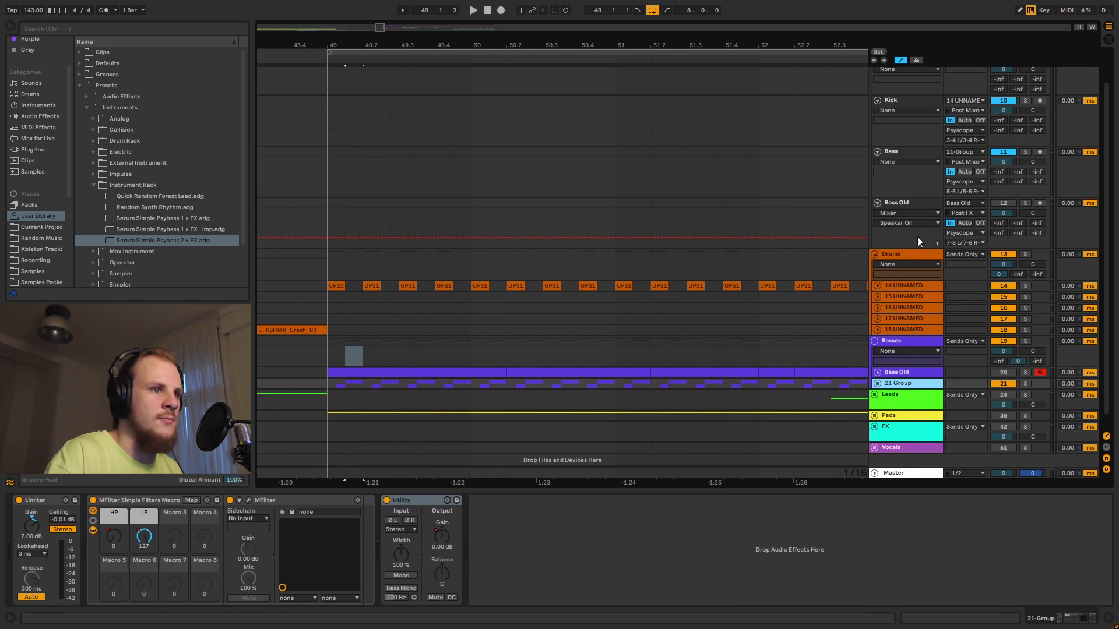
{"action": "scroll", "coordinate": [917, 236], "scroll_direction": "up", "scroll_amount": 2}
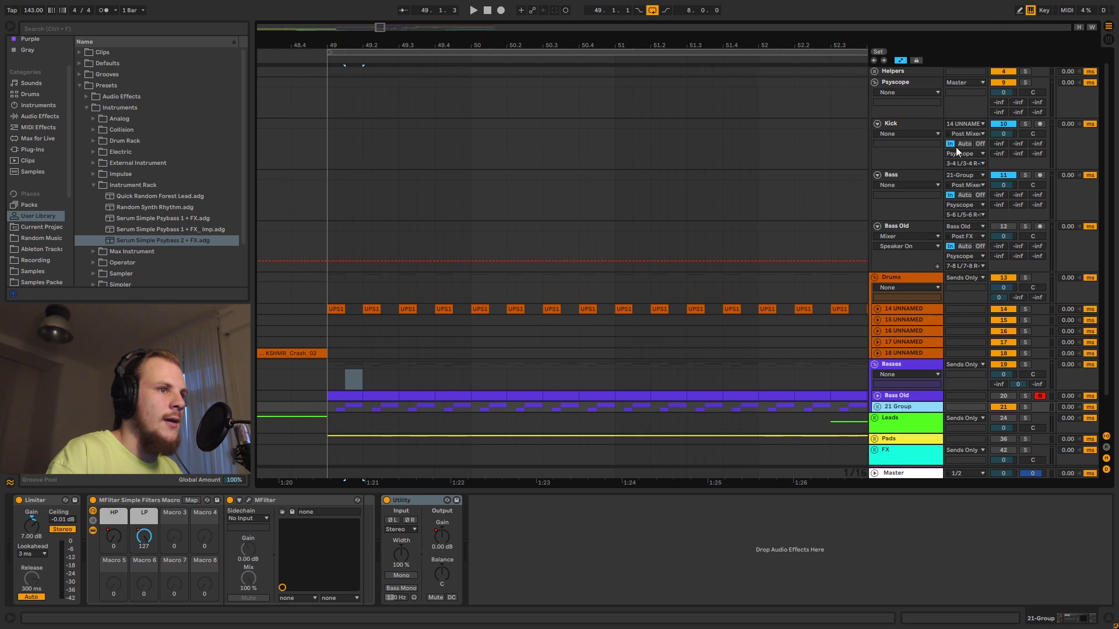
{"action": "scroll", "coordinate": [903, 236], "scroll_direction": "up", "scroll_amount": 1}
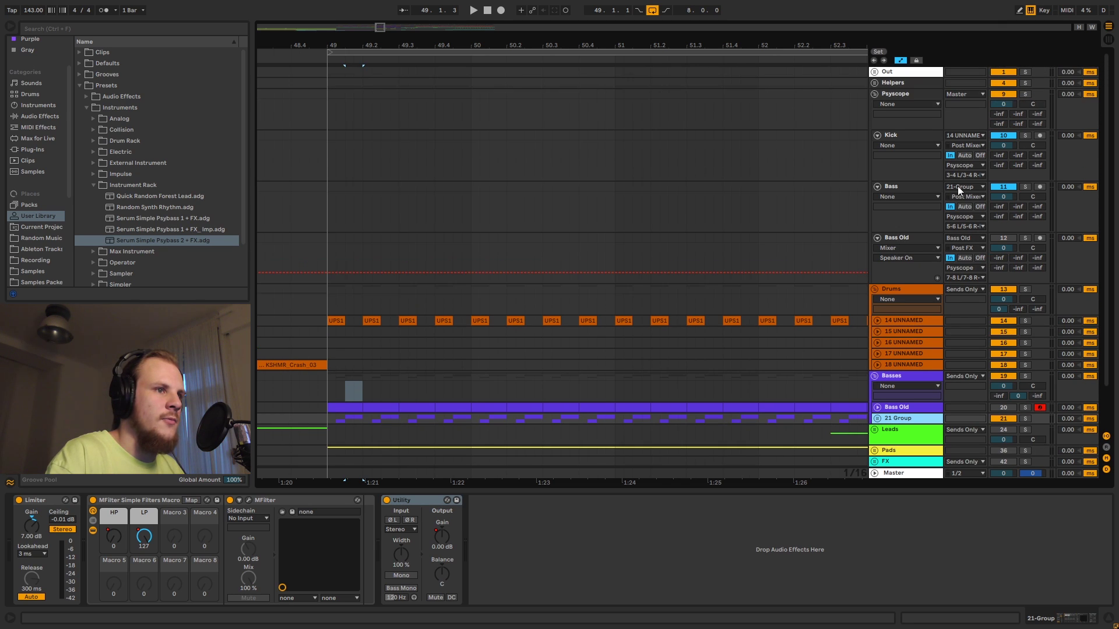
Step: Confirm Kick's Audio To output stays on Psyscope, then select the Psyscope track
{"action": "left_click", "coordinate": [960, 166]}
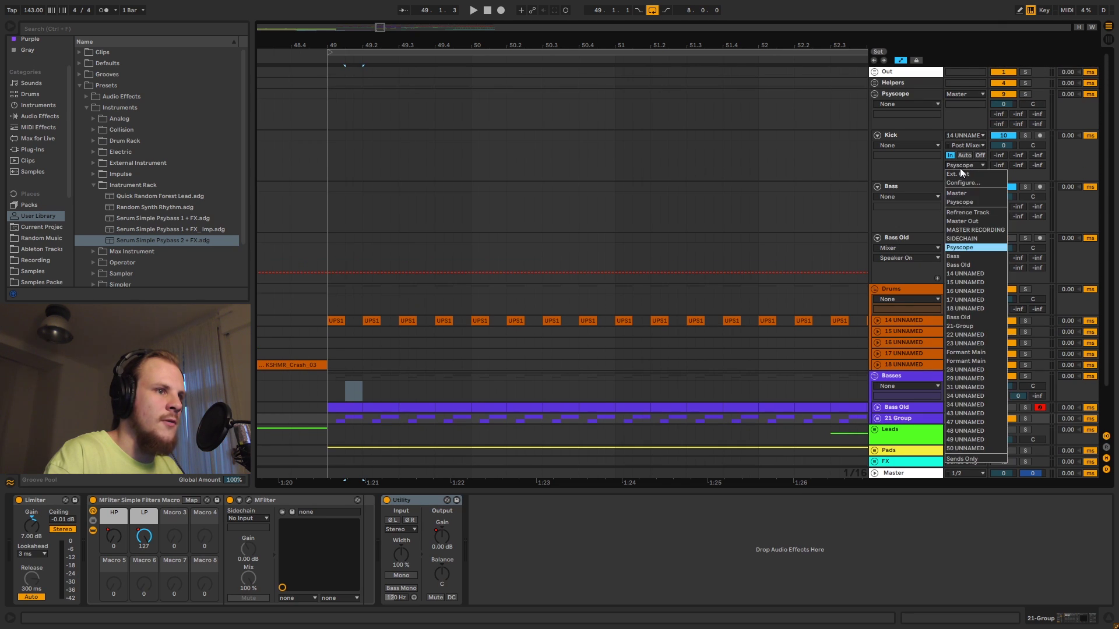
{"action": "left_click", "coordinate": [973, 247]}
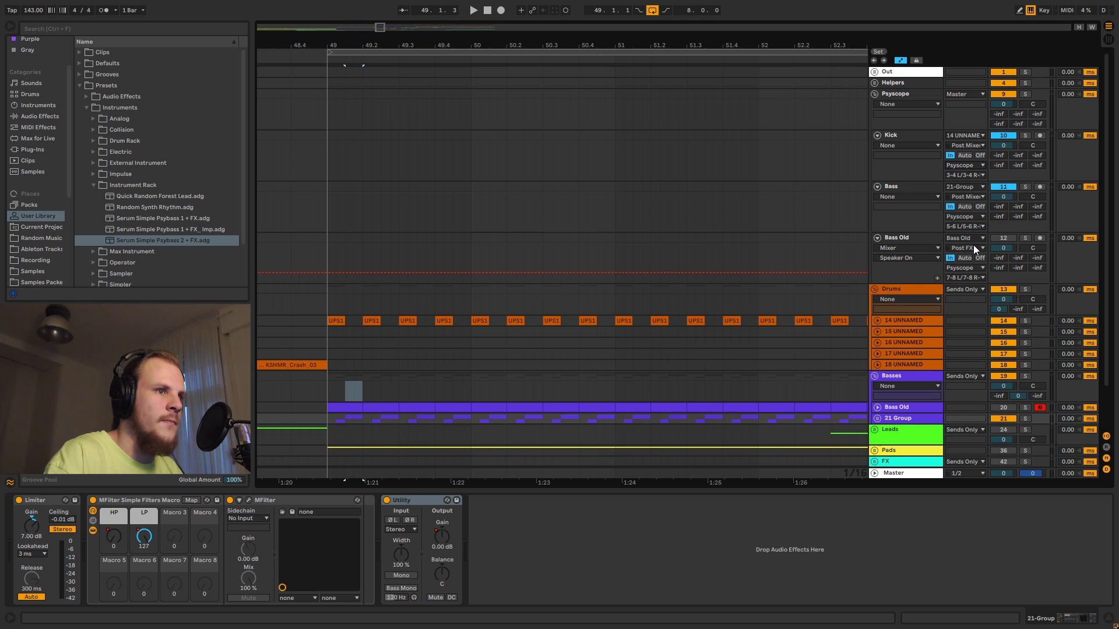
{"action": "left_click", "coordinate": [959, 163]}
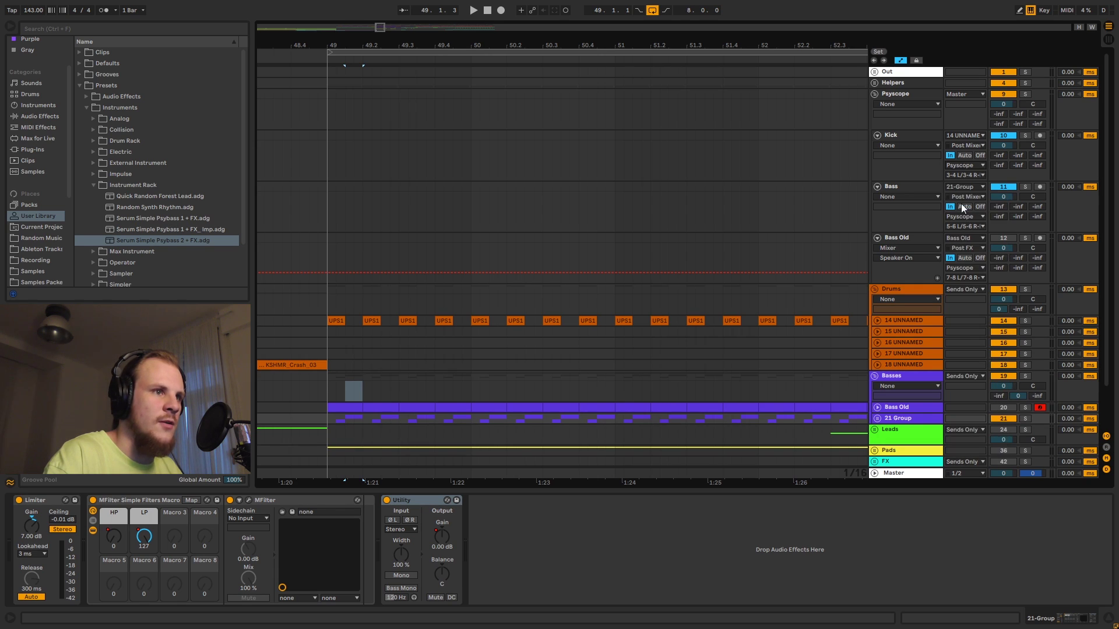
{"action": "left_click", "coordinate": [960, 203]}
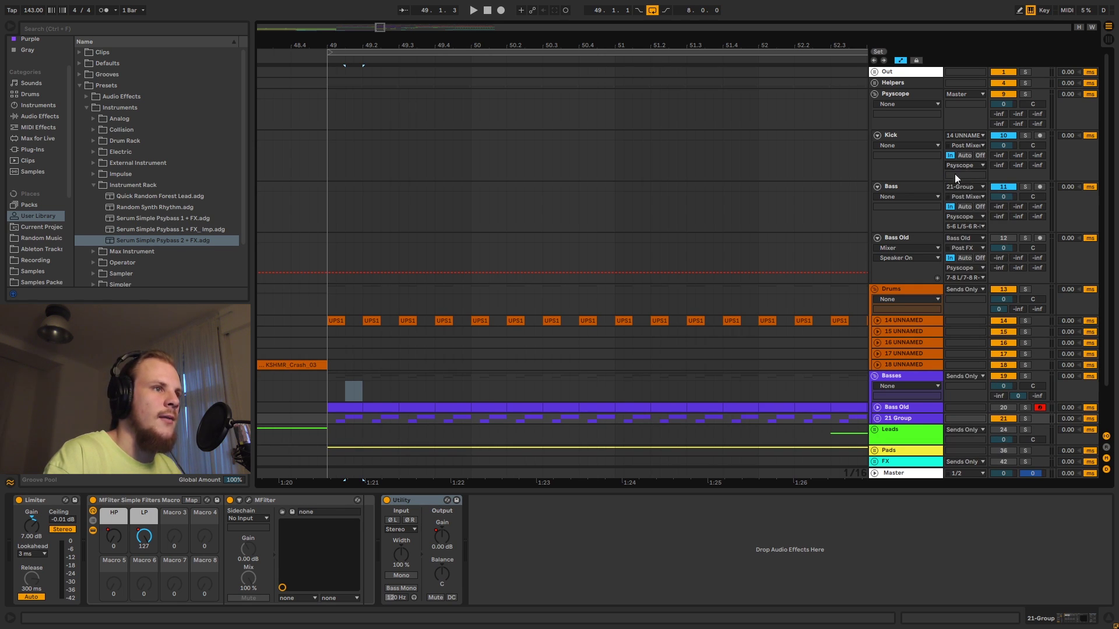
{"action": "left_click", "coordinate": [897, 92]}
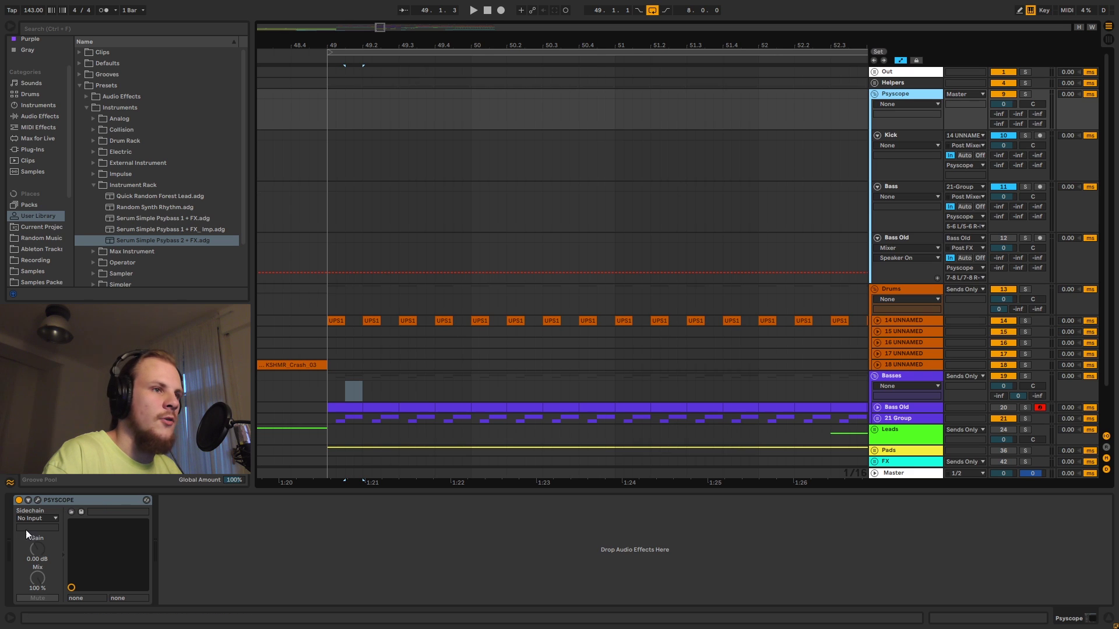
Step: Verify Kick feeds Psyscope input channels 3-4
{"action": "left_click", "coordinate": [970, 166]}
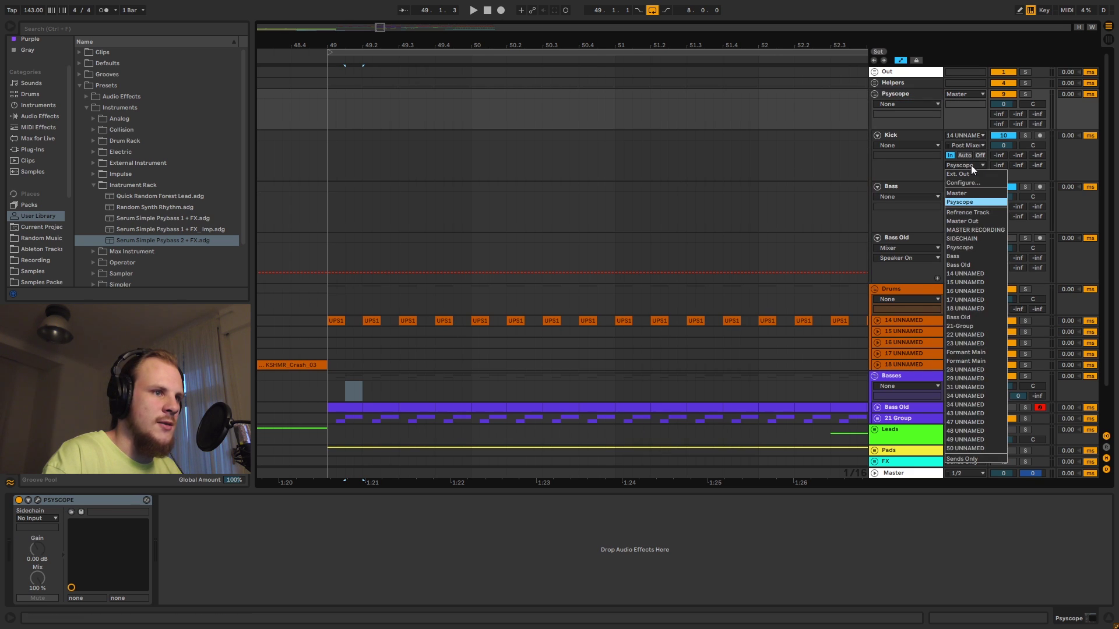
{"action": "left_click", "coordinate": [963, 250]}
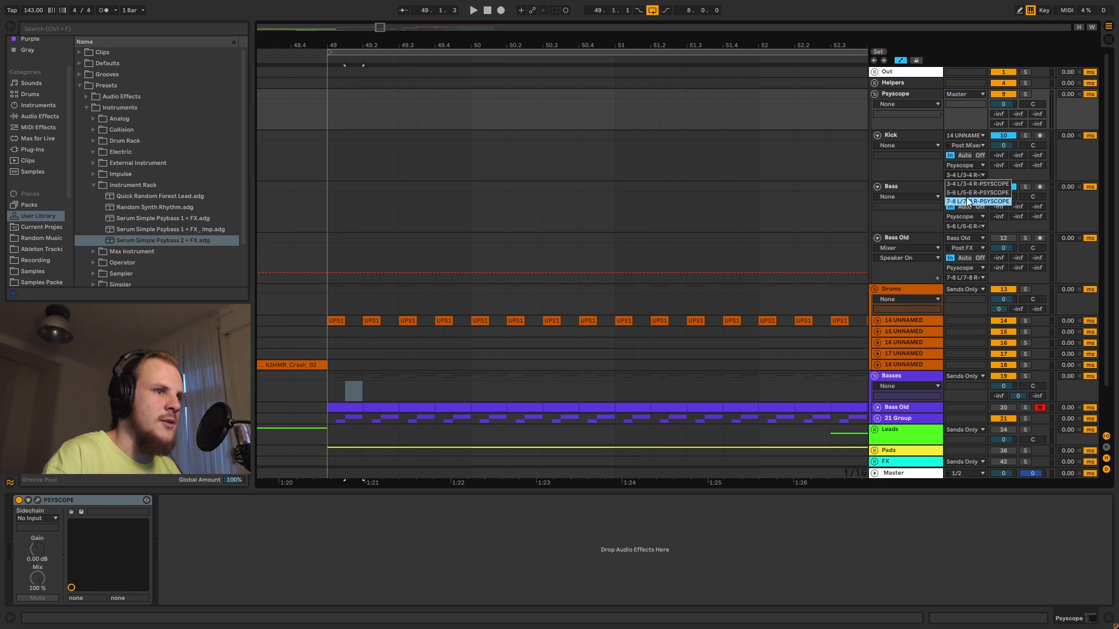
{"action": "left_click", "coordinate": [967, 176]}
{"action": "left_click", "coordinate": [973, 184]}
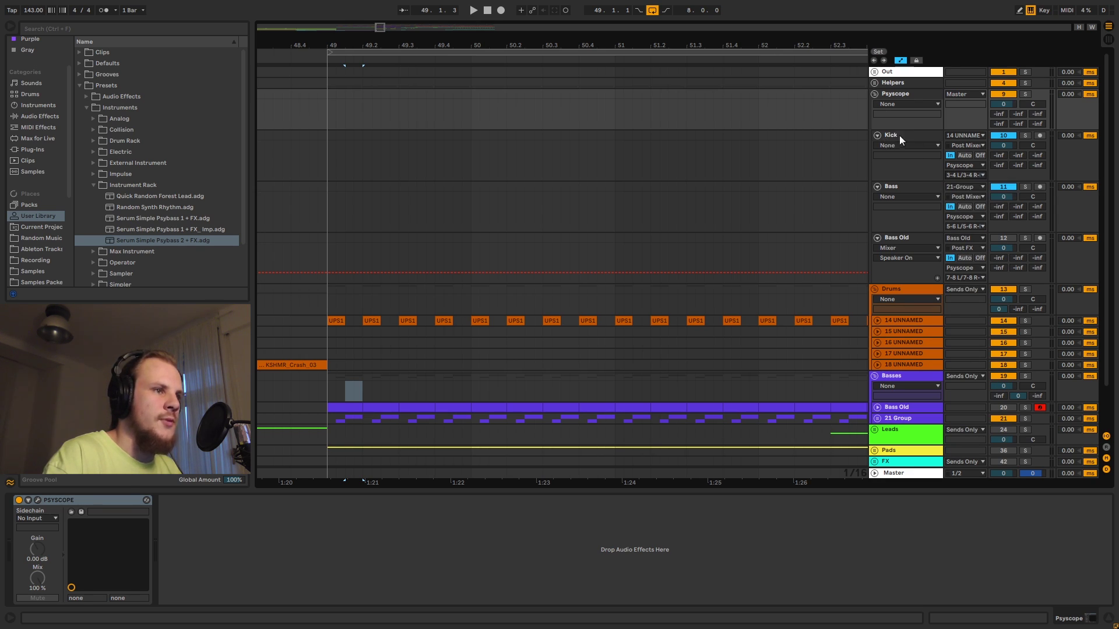
{"action": "left_click", "coordinate": [900, 135]}
{"action": "left_click", "coordinate": [897, 93]}
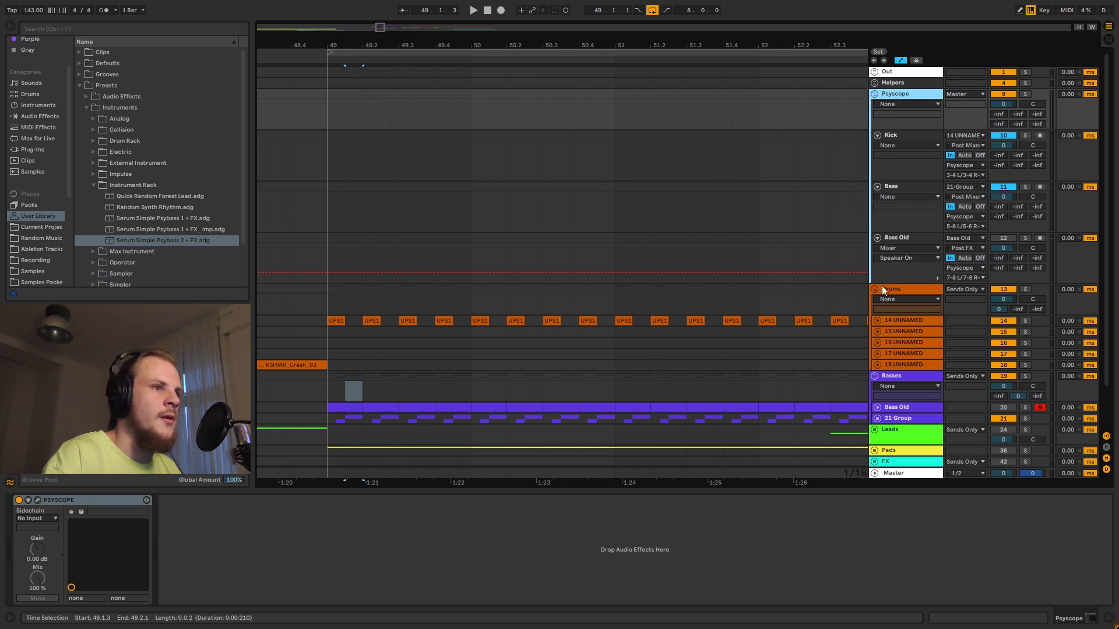
Step: Check Kick, Bass and Bass Old routing in turn, ending on the Psyscope device
{"action": "left_click", "coordinate": [904, 136]}
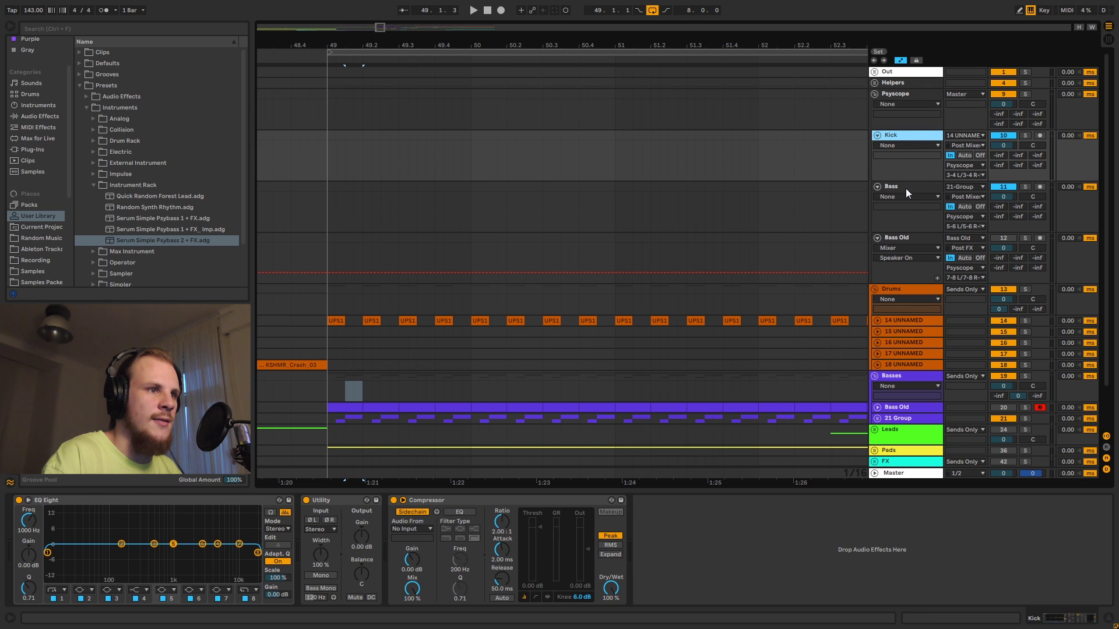
{"action": "left_click", "coordinate": [906, 187]}
{"action": "left_click", "coordinate": [906, 241]}
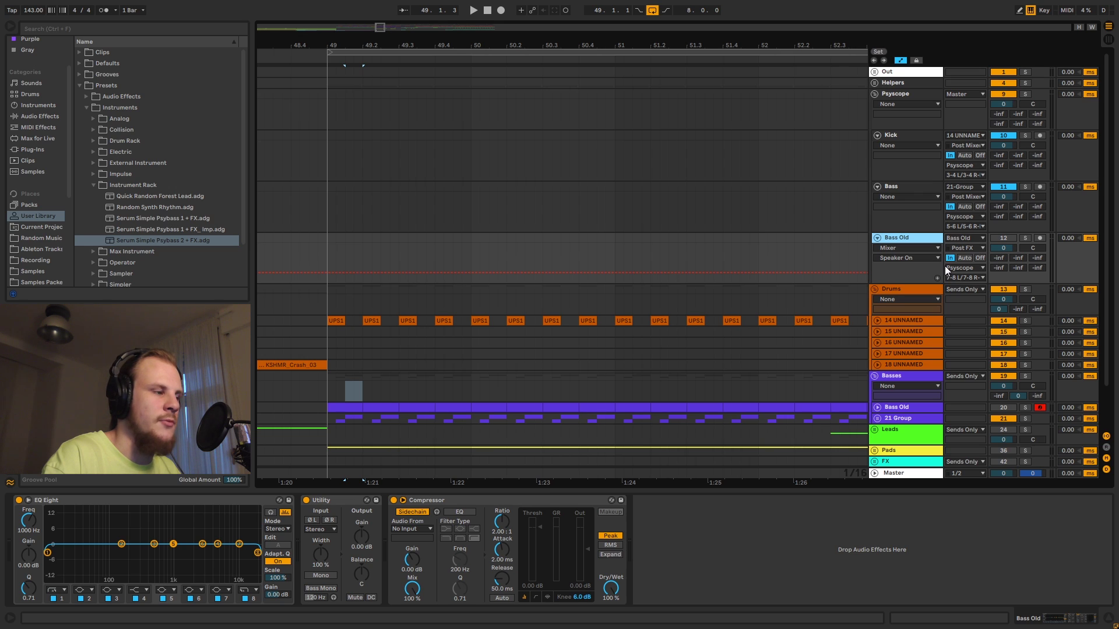
{"action": "left_click", "coordinate": [896, 95]}
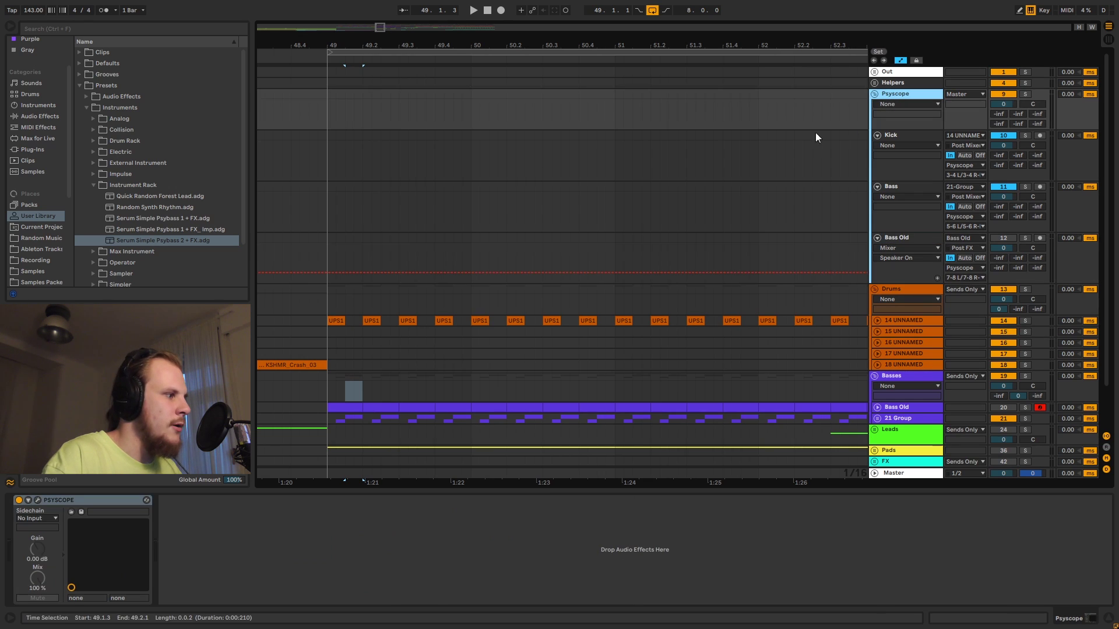
Step: Open the Psyscope analyzer window and position it on screen
{"action": "left_click", "coordinate": [39, 501]}
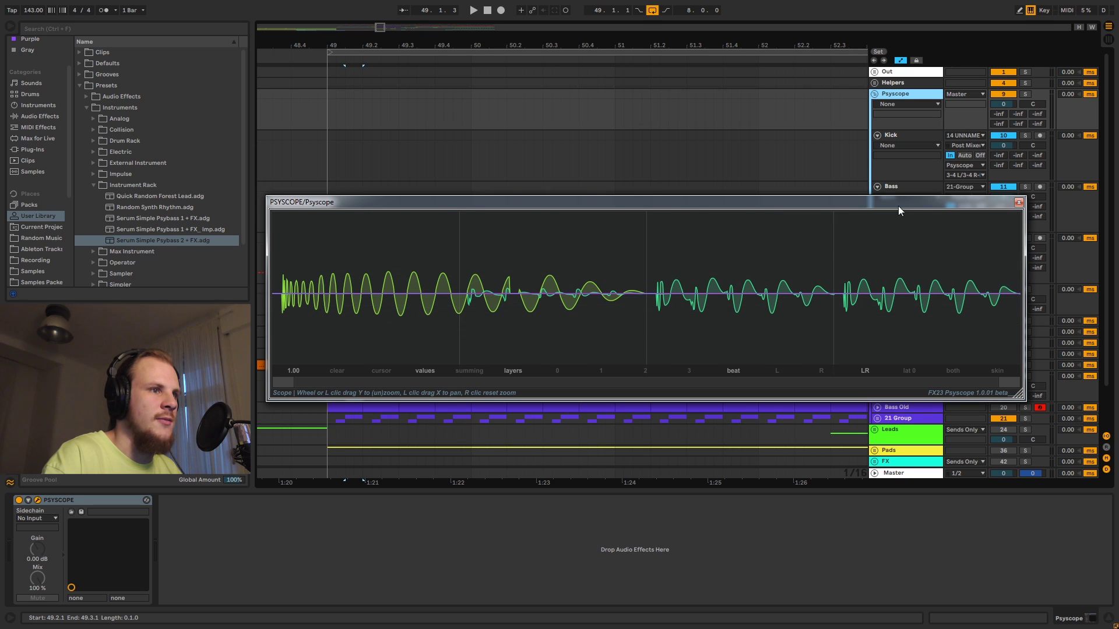
{"action": "left_click_drag", "start_coordinate": [893, 204], "coordinate": [774, 187]}
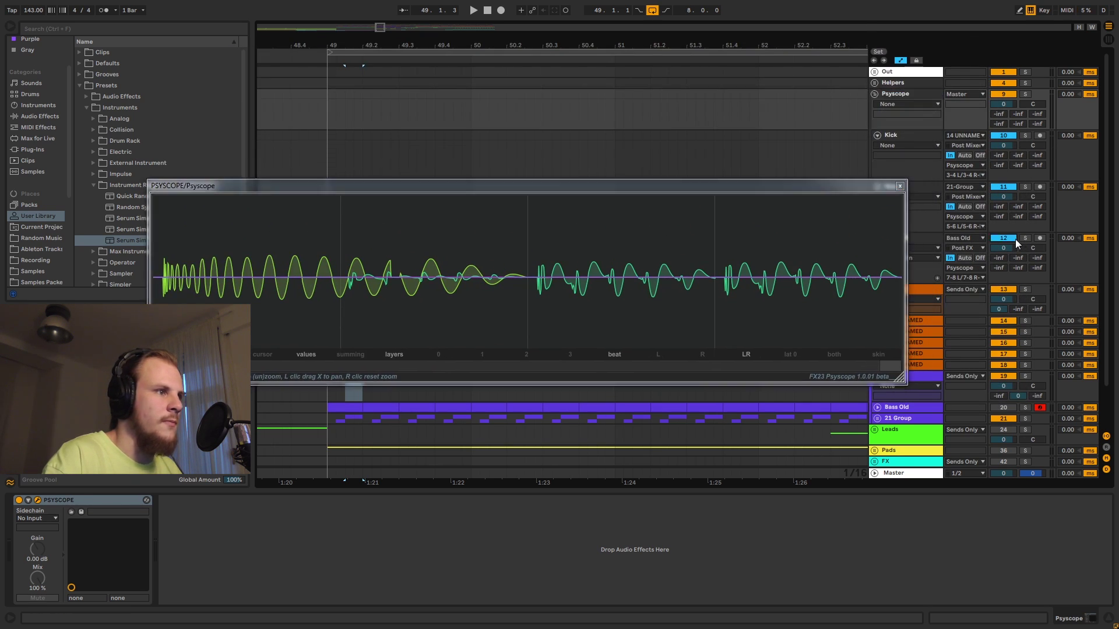
{"action": "left_click_drag", "start_coordinate": [679, 187], "coordinate": [852, 203]}
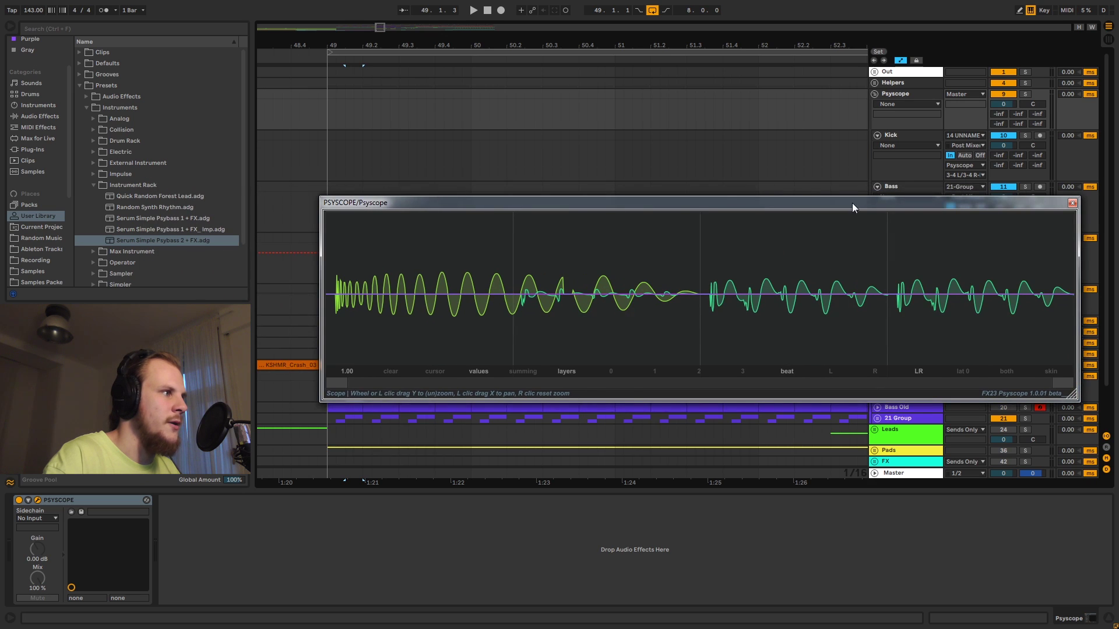
Step: Play from bar 49 to show green and purple layered waveforms, then fold the Kick track
{"action": "left_click", "coordinate": [330, 92]}
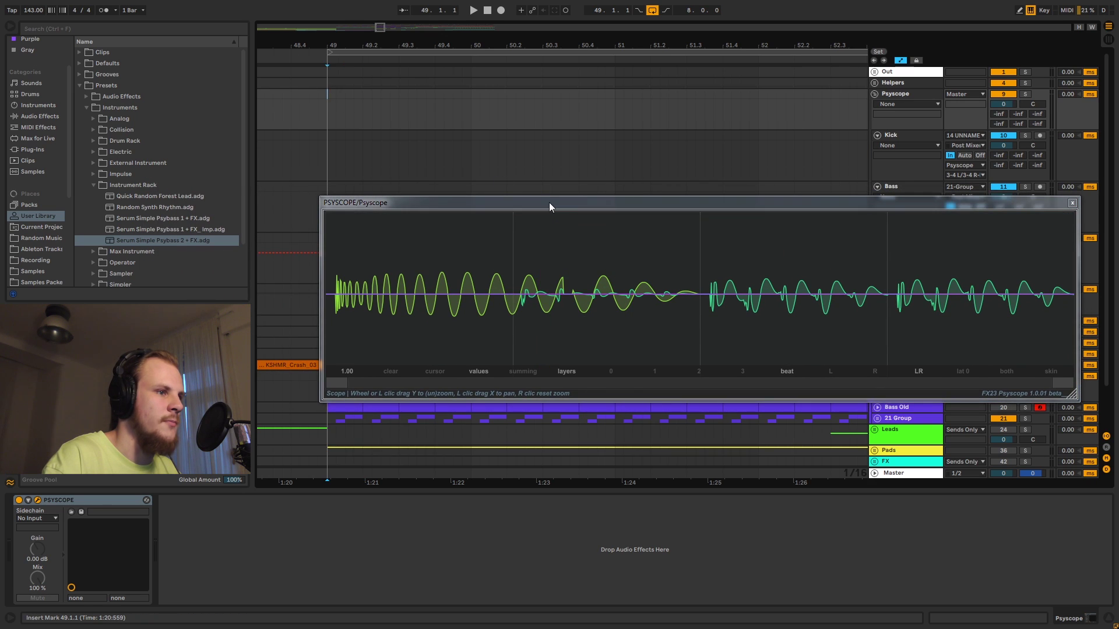
{"action": "key", "text": "space"}
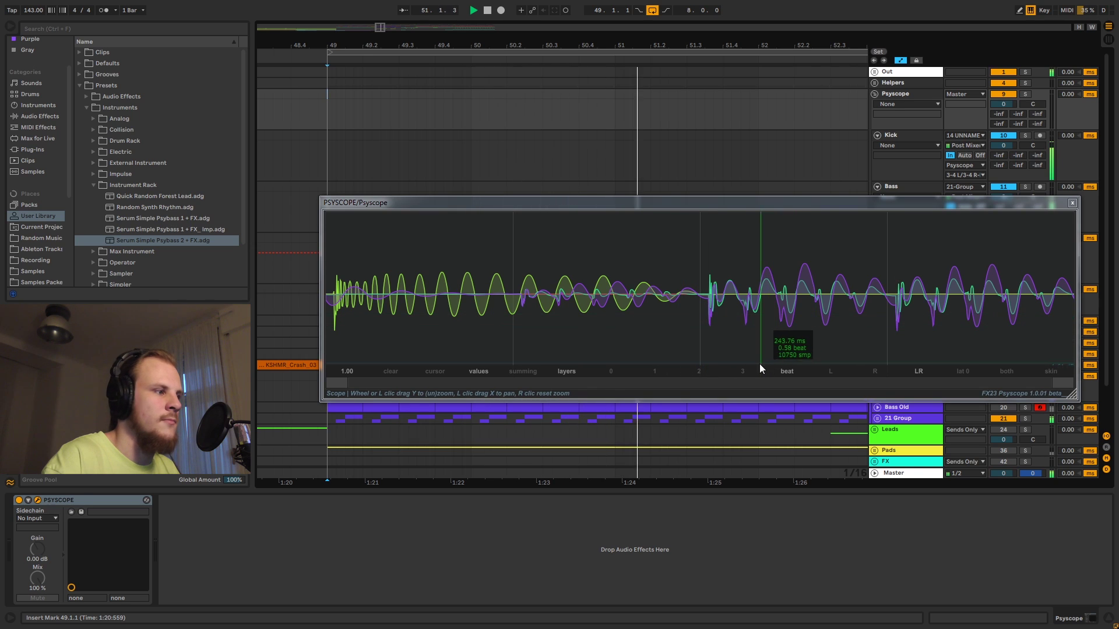
{"action": "key", "text": "space"}
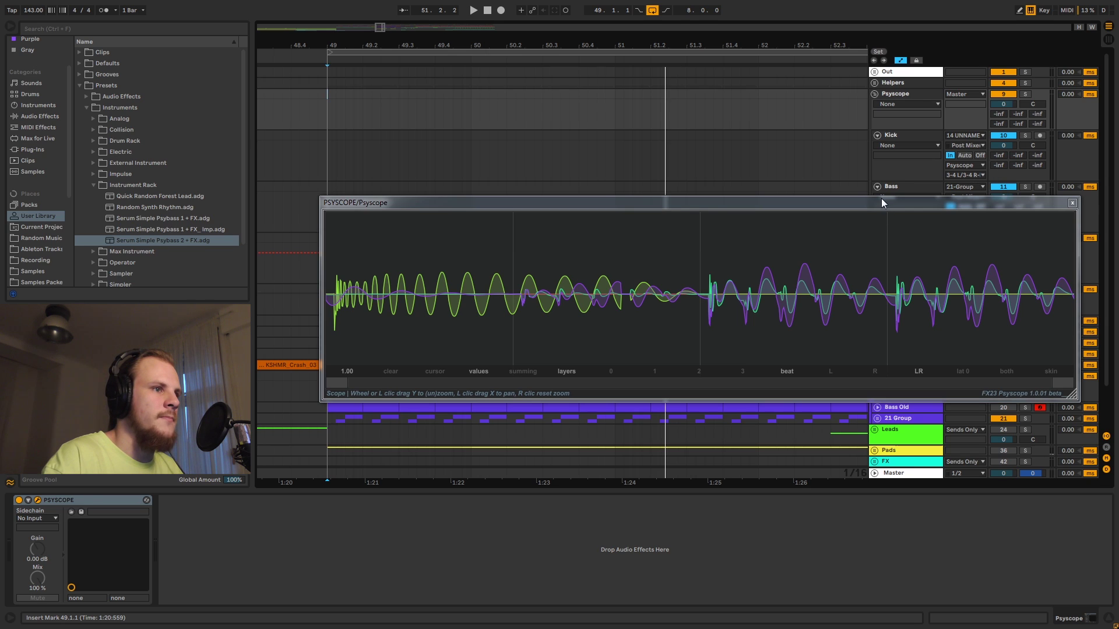
{"action": "left_click", "coordinate": [876, 135]}
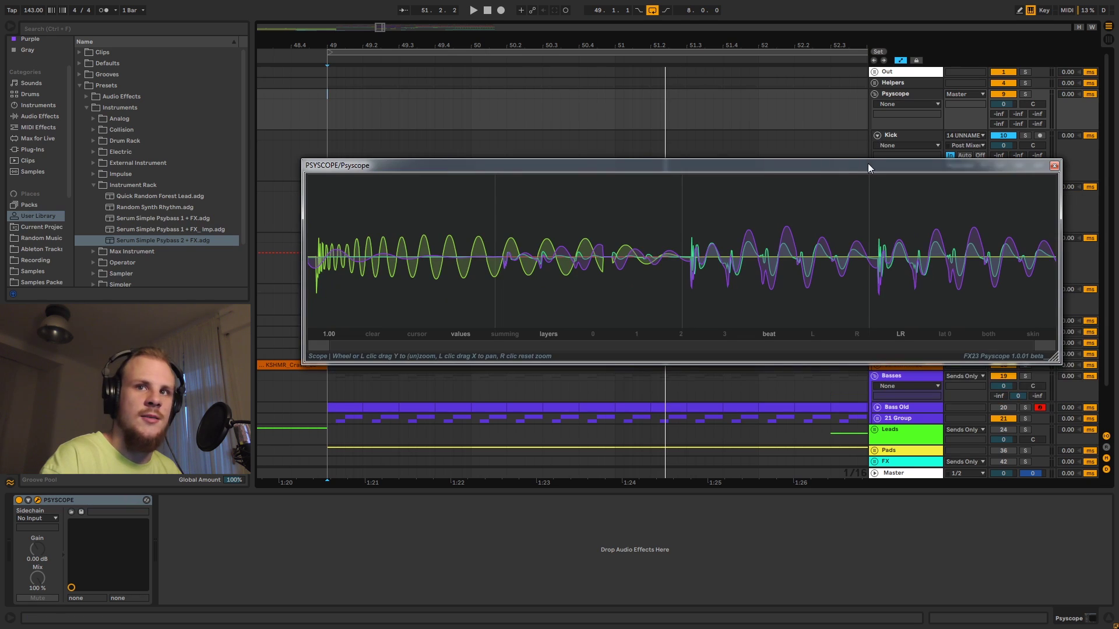
{"action": "left_click", "coordinate": [877, 135]}
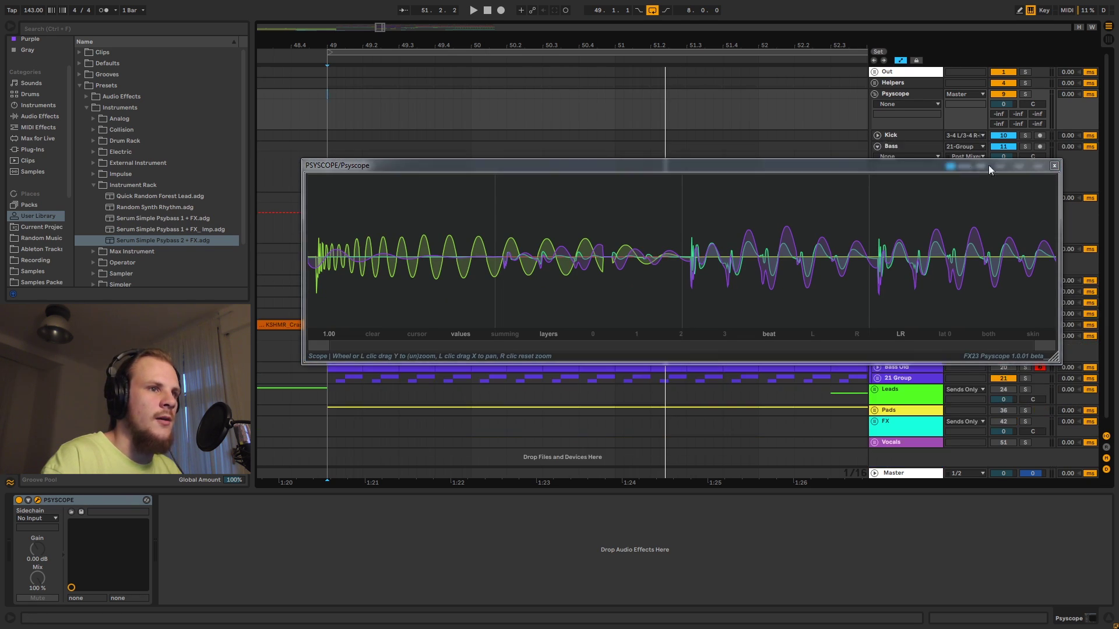
Step: Close Psyscope with Ctrl+Alt+P, fold Bass and Bass Old, and unfold 21 Group's 22/23 UNNAMED
{"action": "key", "text": "ctrl+alt+p"}
{"action": "left_click", "coordinate": [877, 147]}
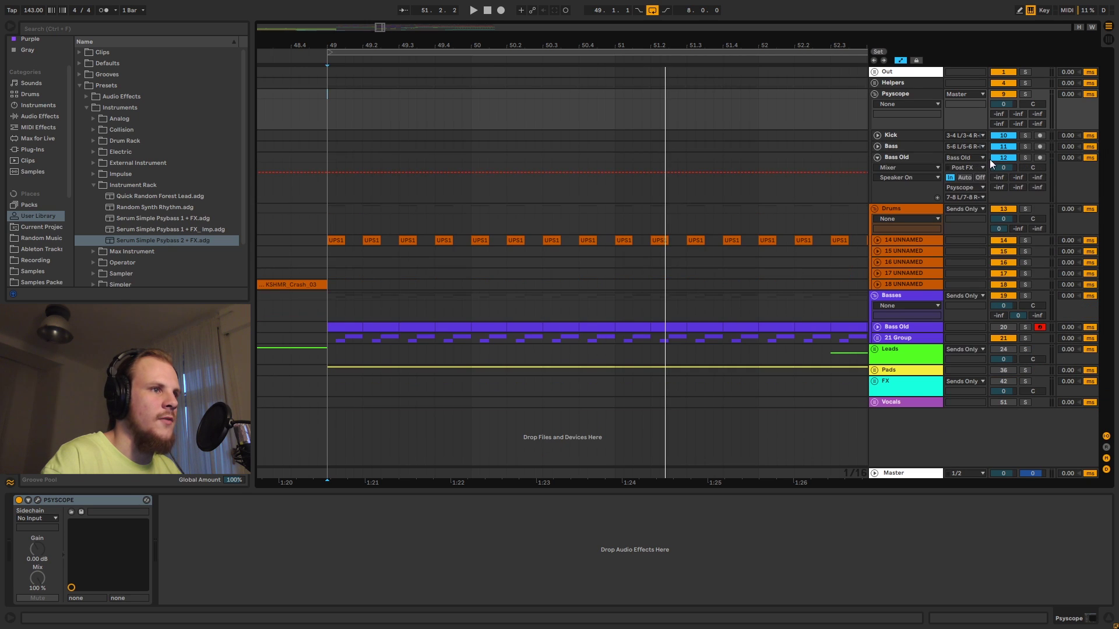
{"action": "left_click", "coordinate": [876, 157]}
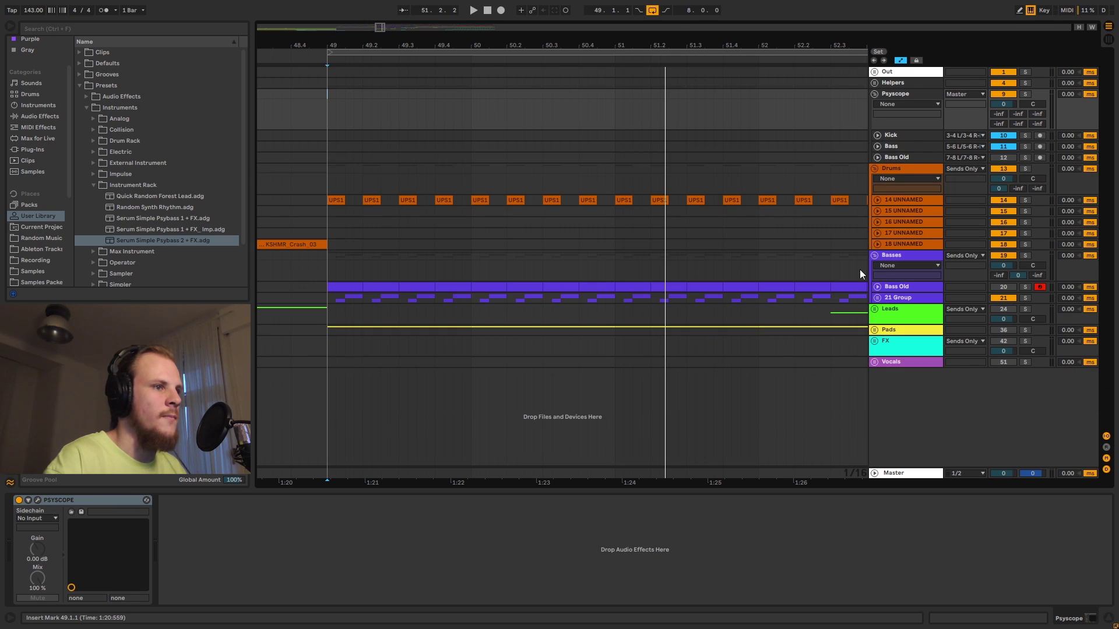
{"action": "left_click", "coordinate": [891, 298]}
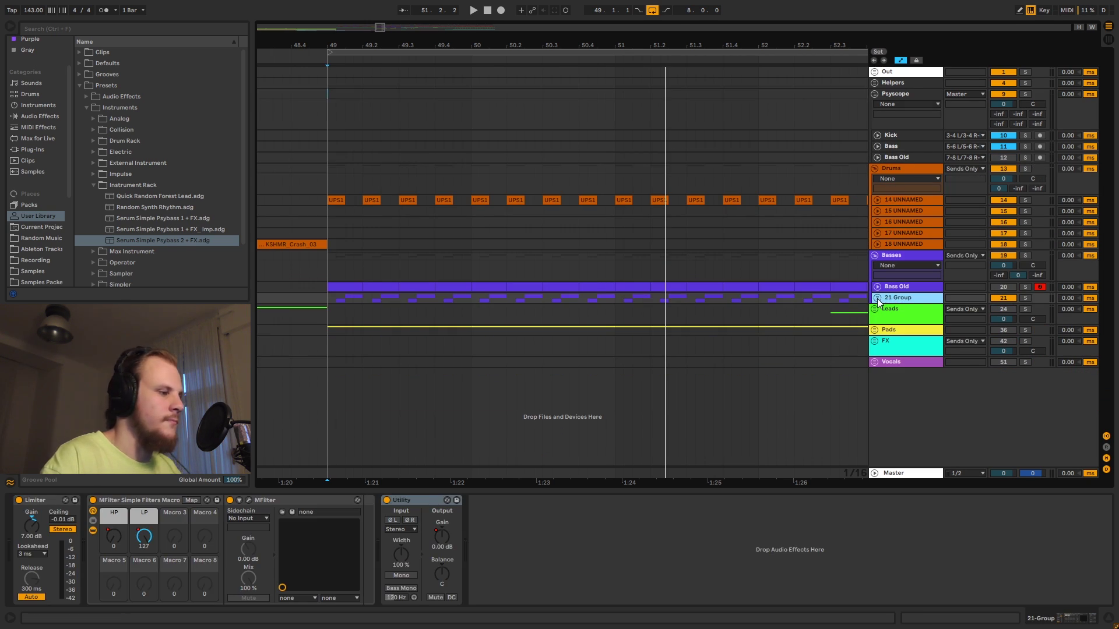
{"action": "left_click", "coordinate": [877, 297]}
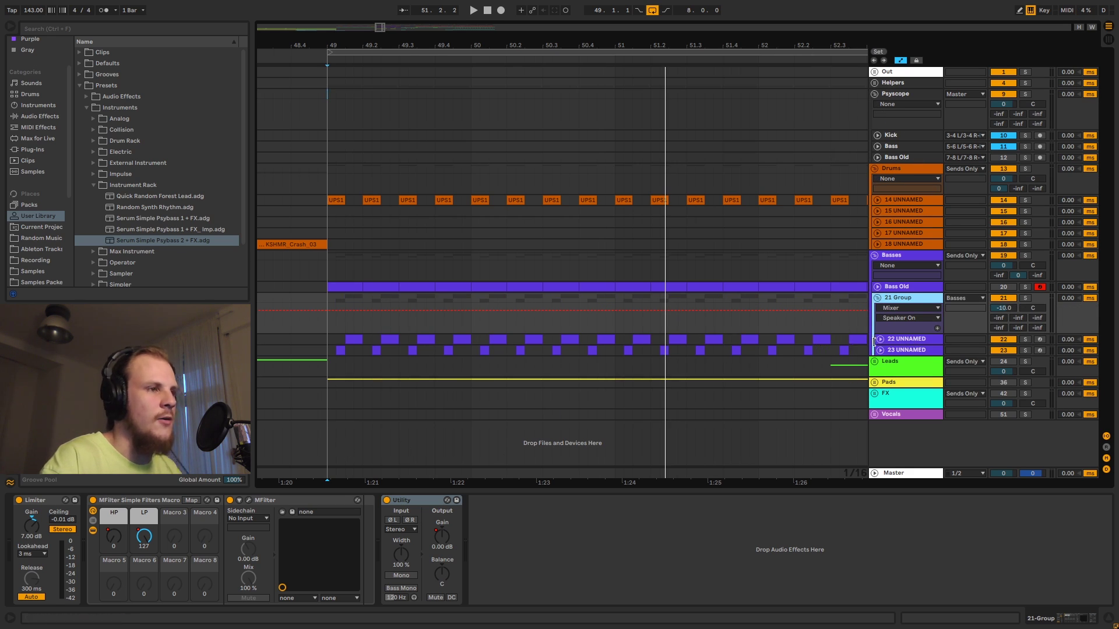
{"action": "left_click", "coordinate": [904, 95]}
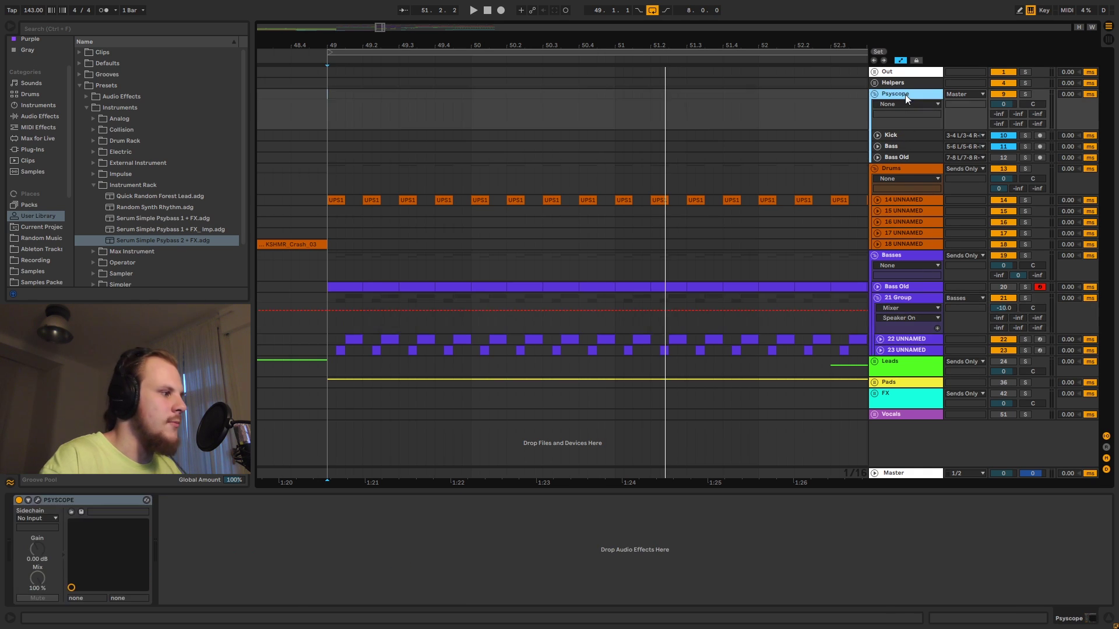
Step: Reopen Psyscope above the tracks and browse bass chains, ending on 22 UNNAMED's Saturator, rack and MStereoSpread
{"action": "left_click", "coordinate": [37, 500]}
{"action": "left_click_drag", "start_coordinate": [710, 165], "coordinate": [725, 60]}
{"action": "left_click", "coordinate": [903, 297]}
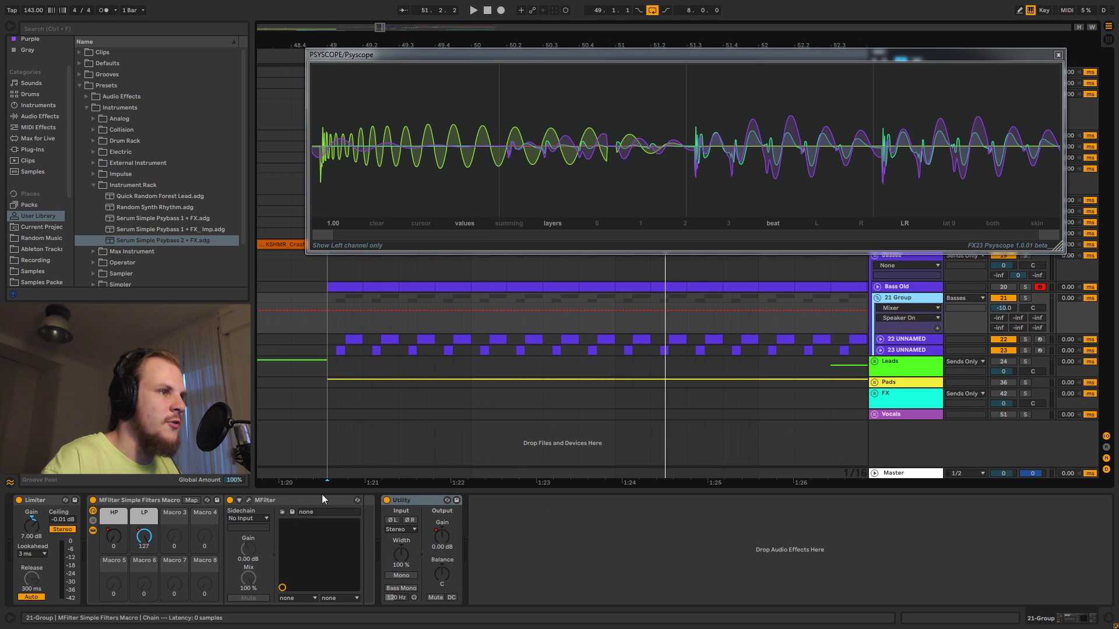
{"action": "left_click", "coordinate": [909, 349]}
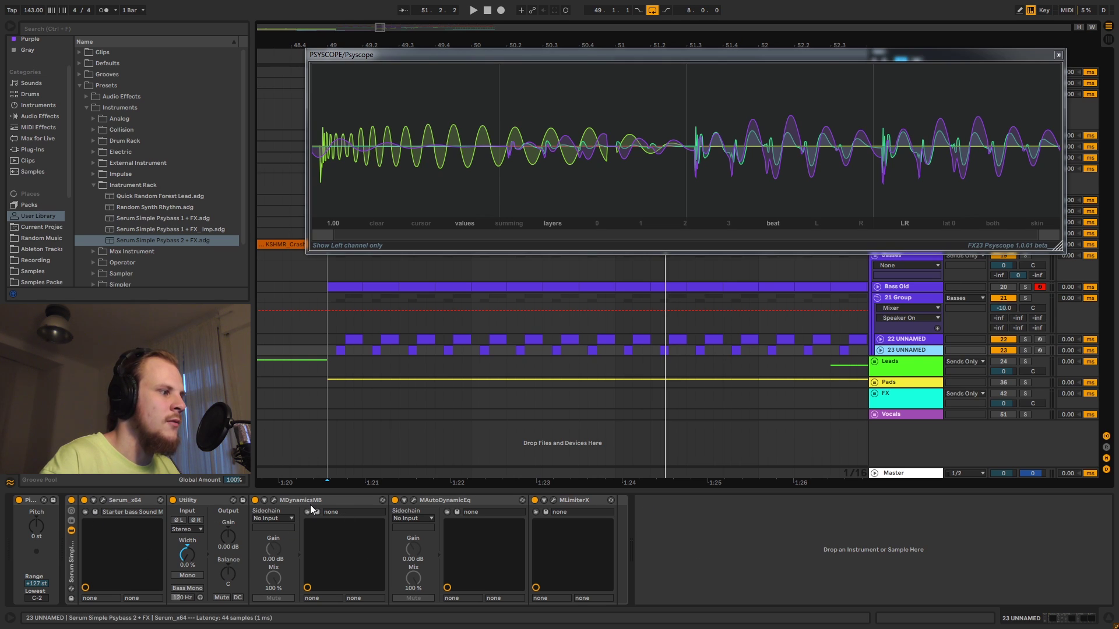
{"action": "left_click", "coordinate": [897, 286]}
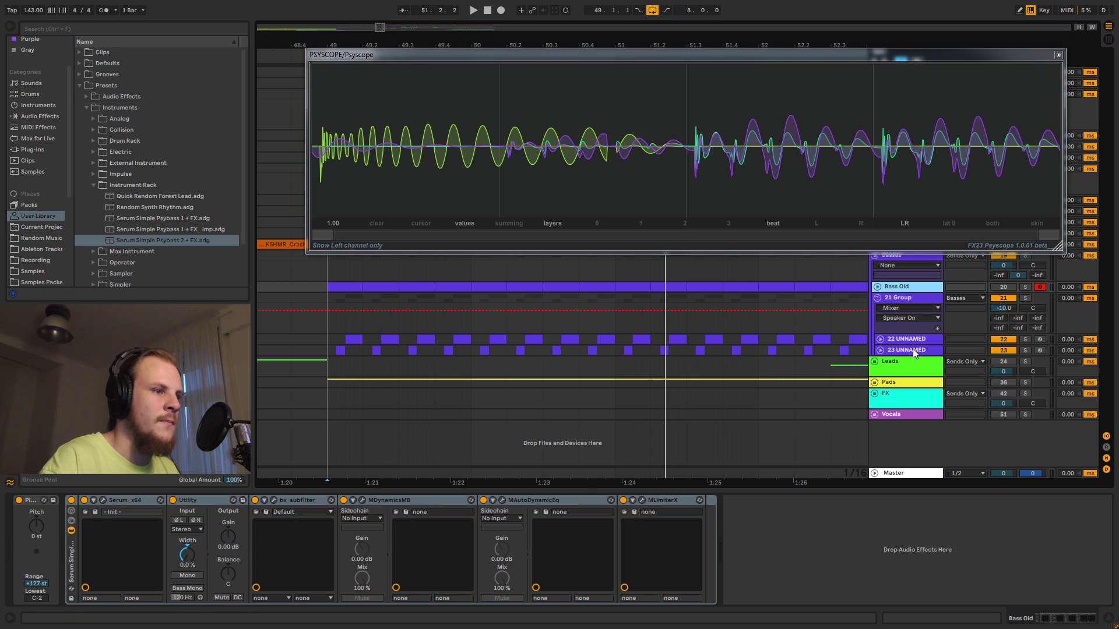
{"action": "left_click", "coordinate": [895, 351]}
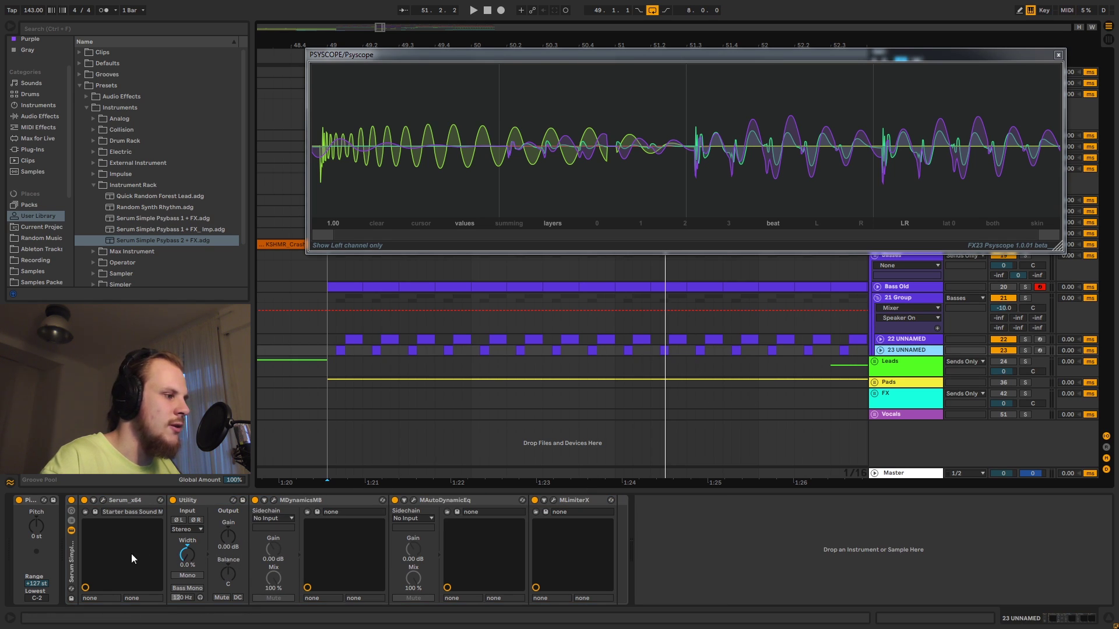
{"action": "left_click", "coordinate": [925, 341]}
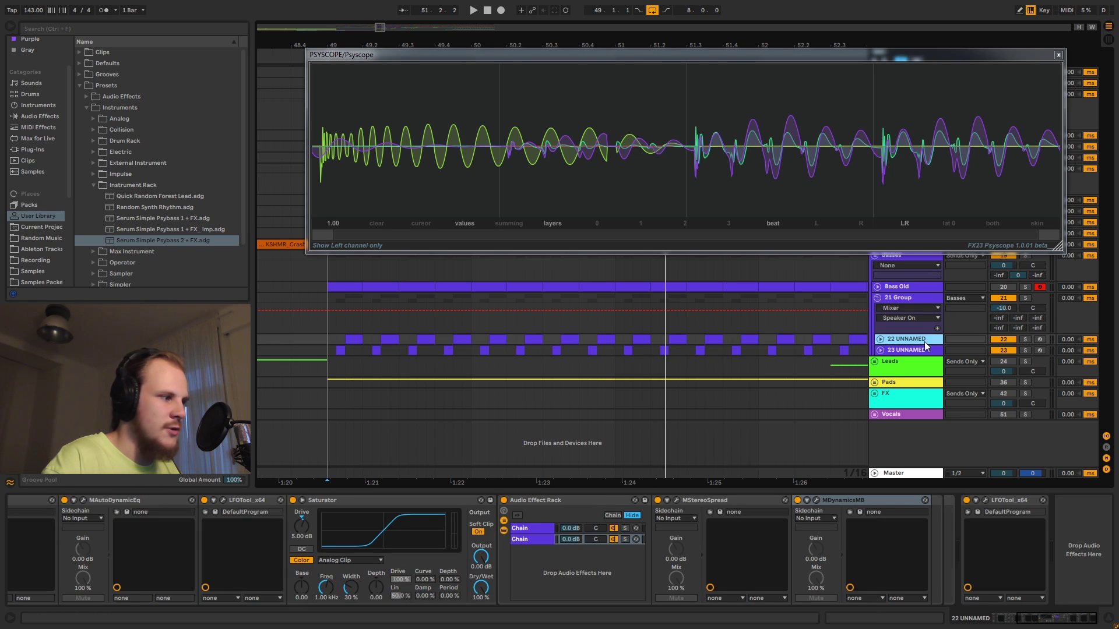
Step: Review 22 UNNAMED's Saturator (5.00 dB drive, Analog Clip) and show the rack's first chain devices
{"action": "left_click", "coordinate": [1017, 619]}
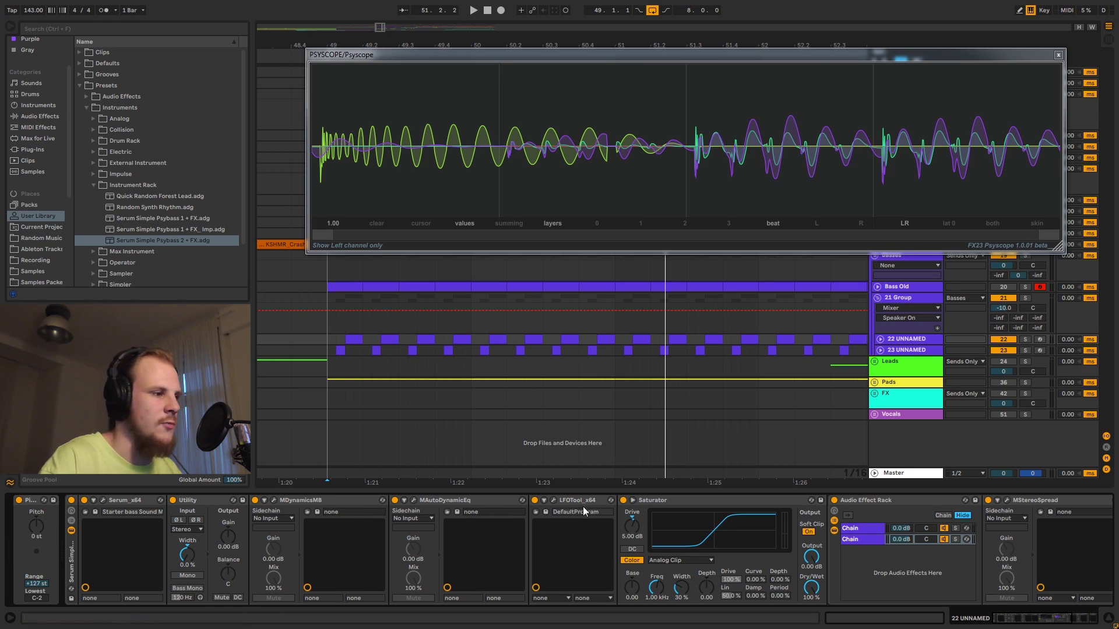
{"action": "left_click", "coordinate": [676, 503]}
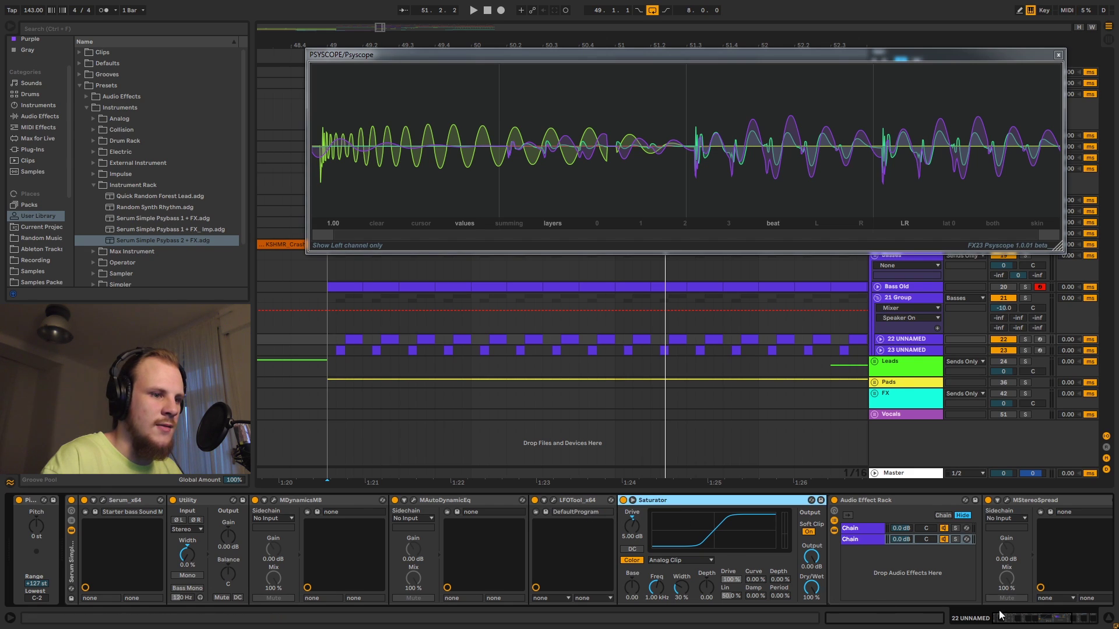
{"action": "scroll", "coordinate": [650, 523], "scroll_direction": "down", "scroll_amount": 3}
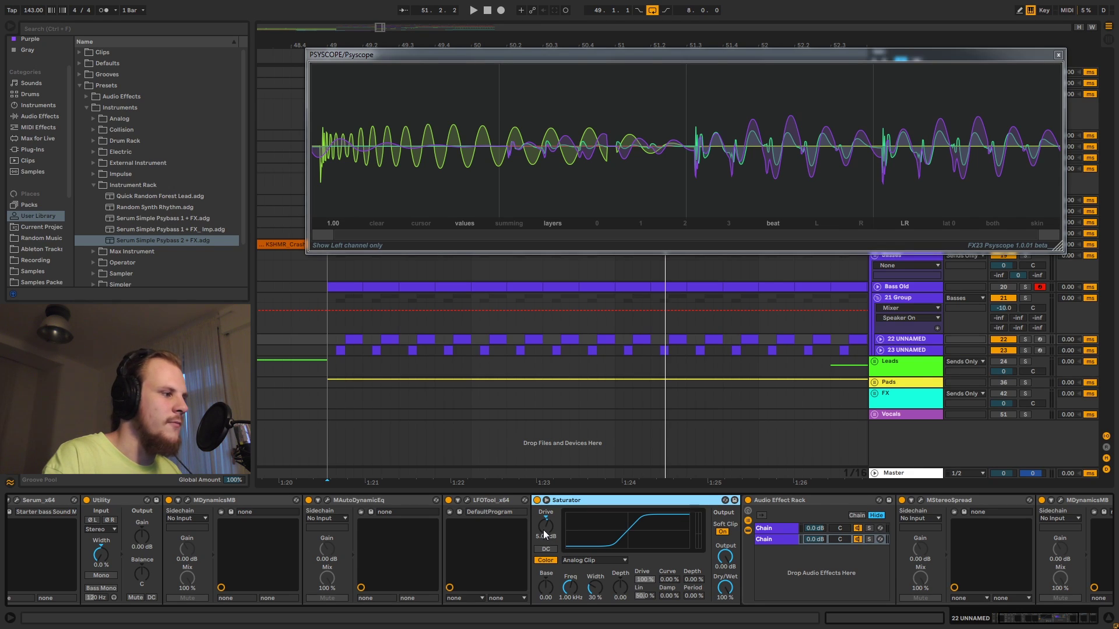
{"action": "left_click_drag", "start_coordinate": [1011, 620], "coordinate": [1030, 623]}
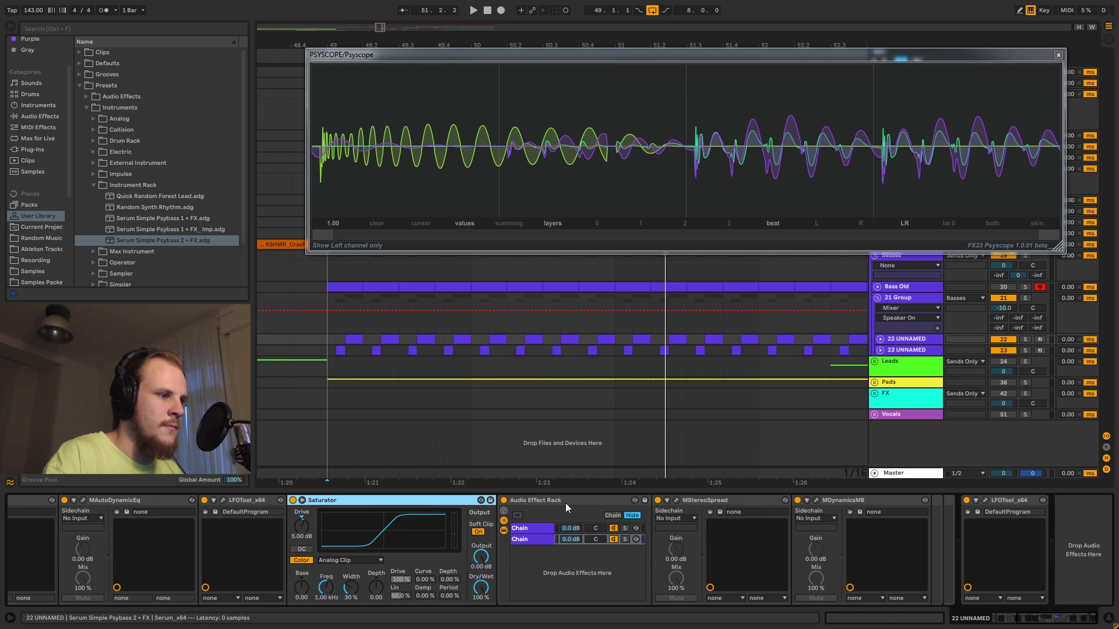
{"action": "left_click", "coordinate": [565, 502]}
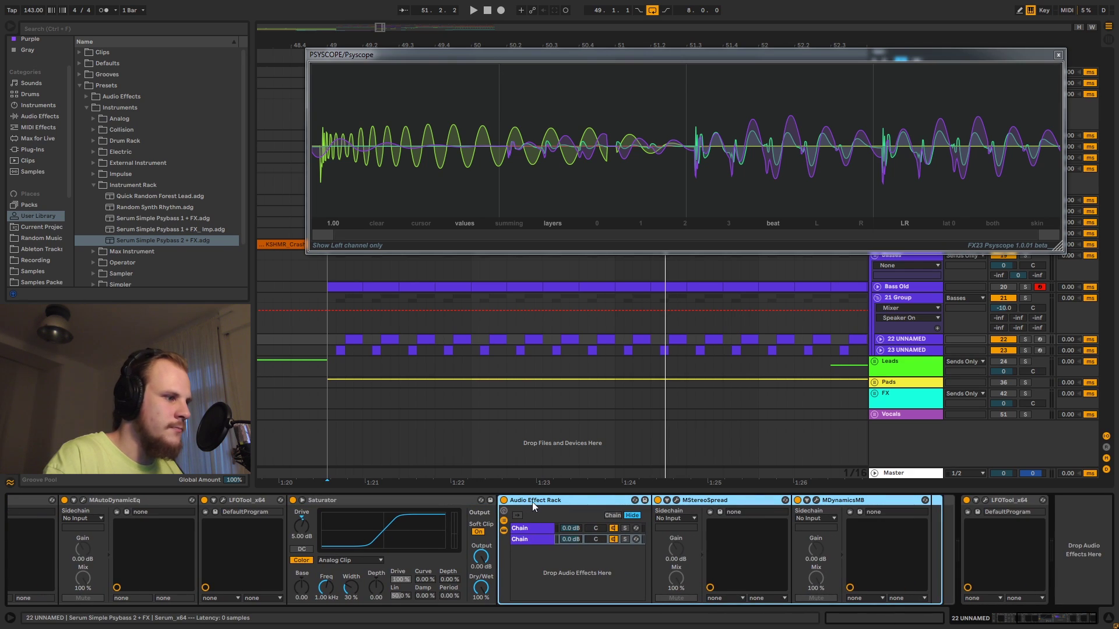
{"action": "left_click", "coordinate": [544, 564]}
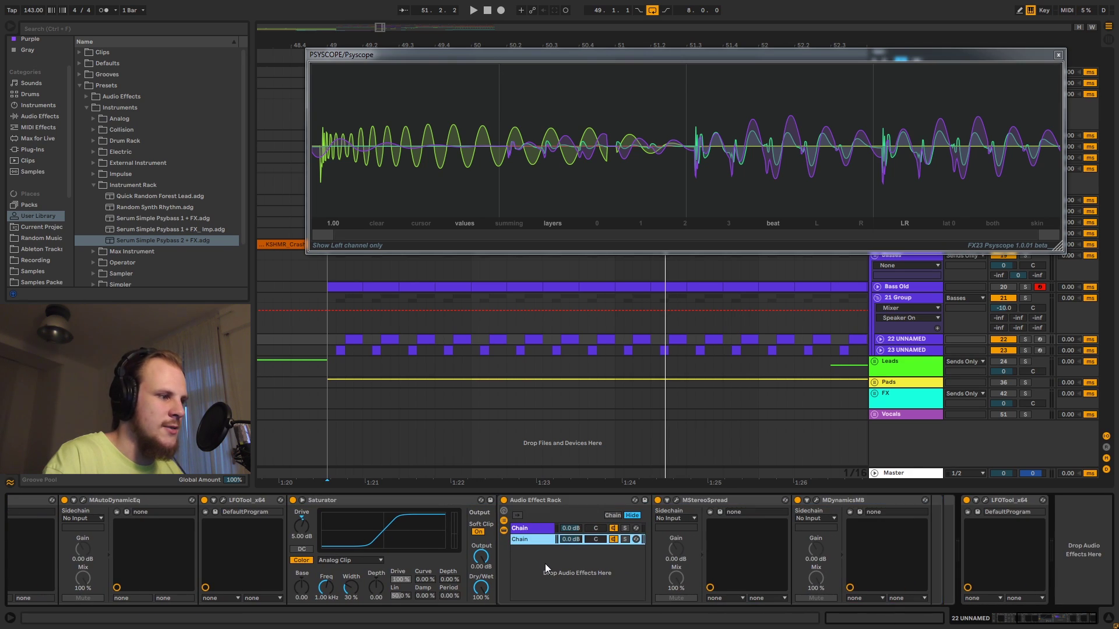
{"action": "left_click", "coordinate": [530, 528]}
{"action": "left_click", "coordinate": [676, 499]}
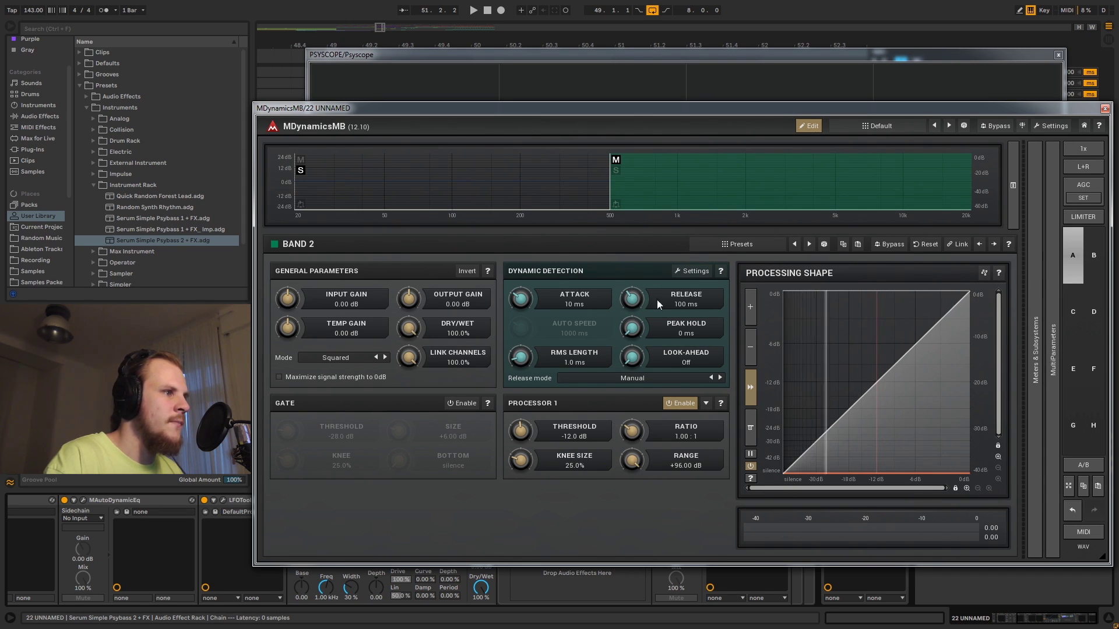
{"action": "left_click", "coordinate": [564, 197]}
{"action": "left_click", "coordinate": [681, 201]}
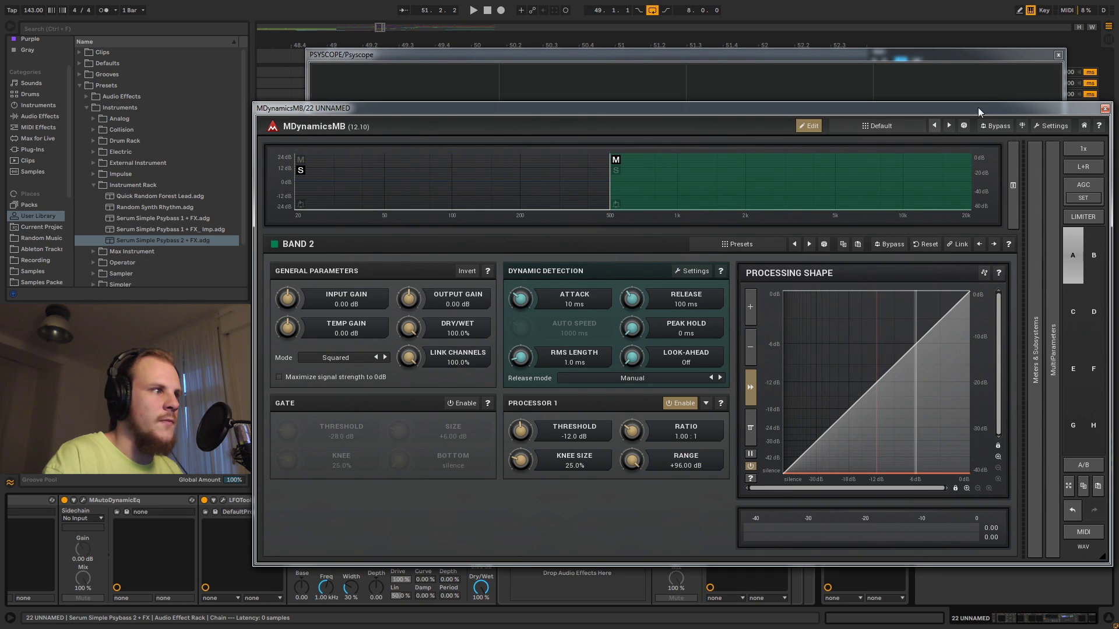
{"action": "left_click", "coordinate": [1103, 108]}
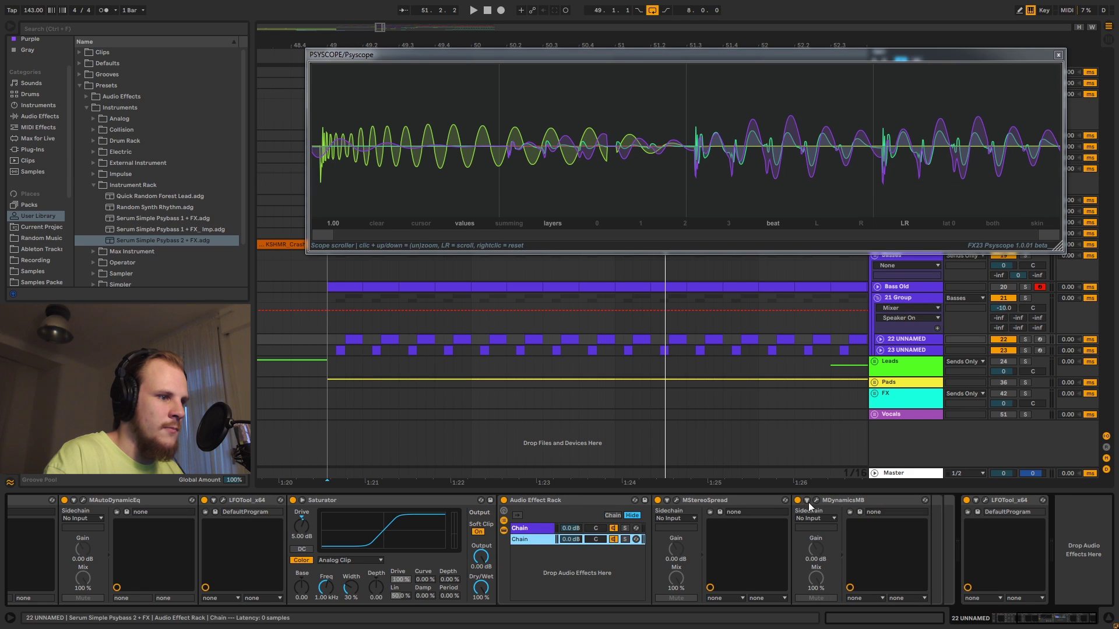
{"action": "left_click", "coordinate": [816, 501]}
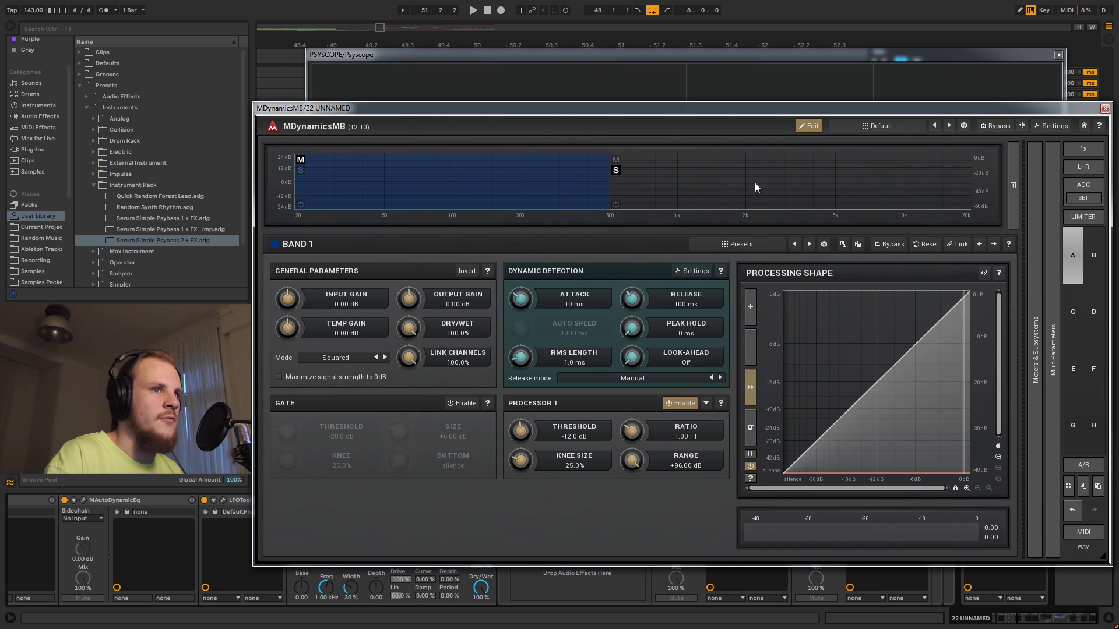
{"action": "left_click", "coordinate": [1105, 109]}
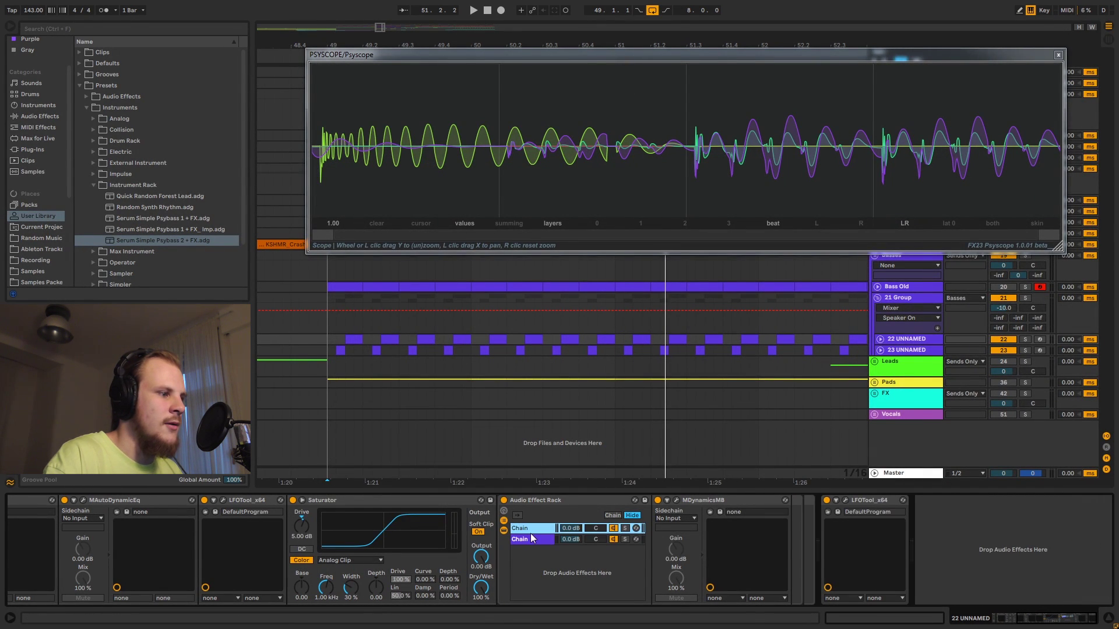
Step: Raise MStereoSpread's minimum frequency slightly, then close its window and the Psyscope analyzer
{"action": "left_click", "coordinate": [702, 501]}
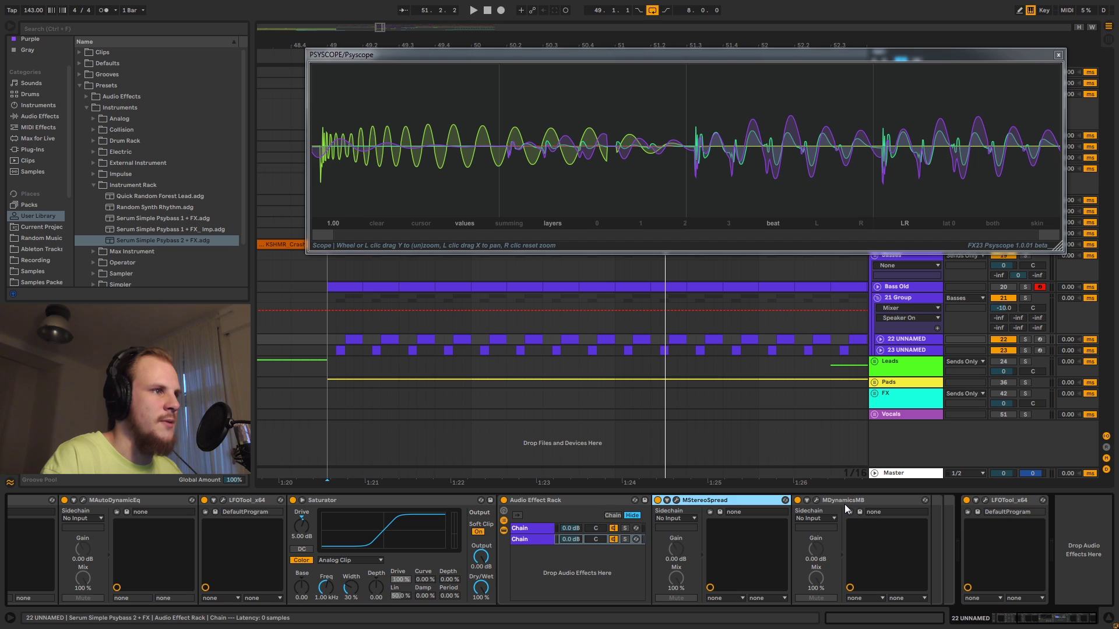
{"action": "left_click", "coordinate": [676, 499]}
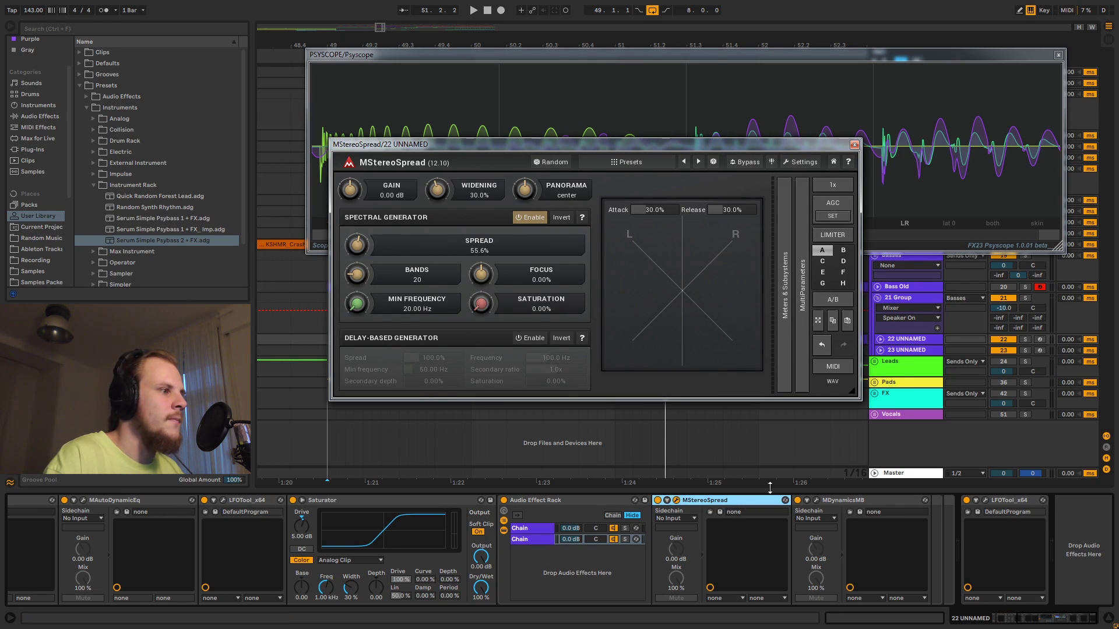
{"action": "left_click_drag", "start_coordinate": [346, 313], "coordinate": [346, 300]}
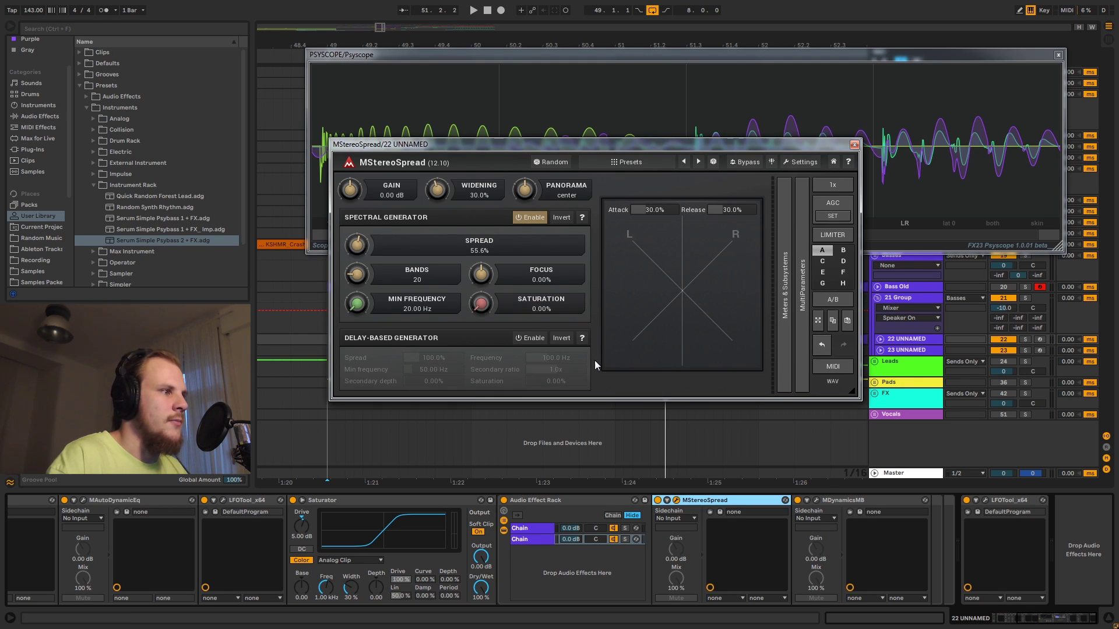
{"action": "left_click", "coordinate": [854, 145]}
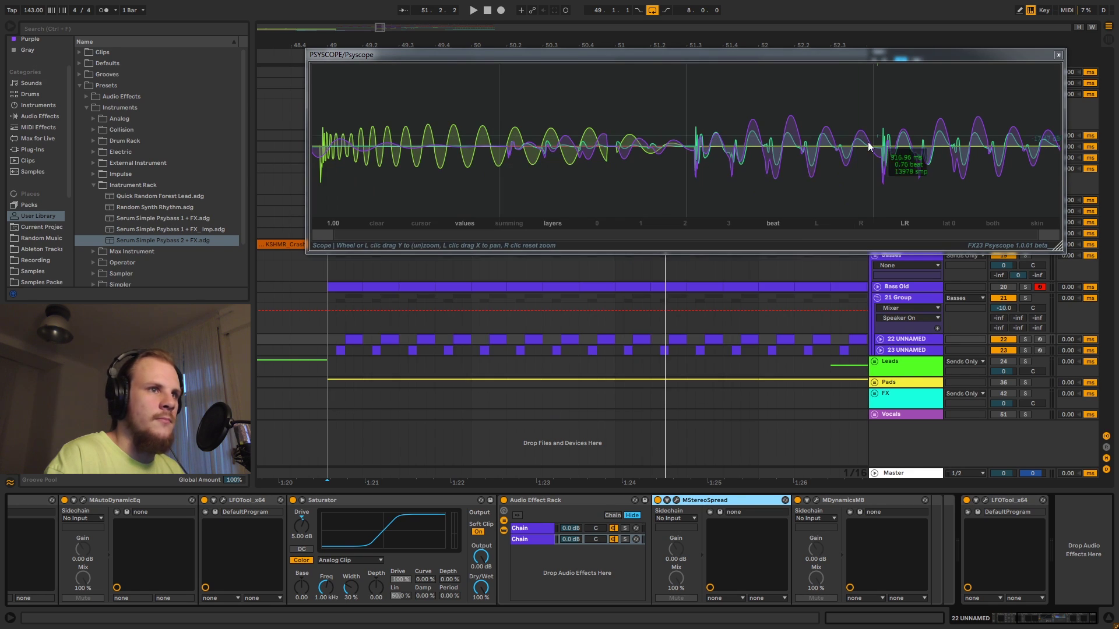
{"action": "left_click", "coordinate": [1058, 54]}
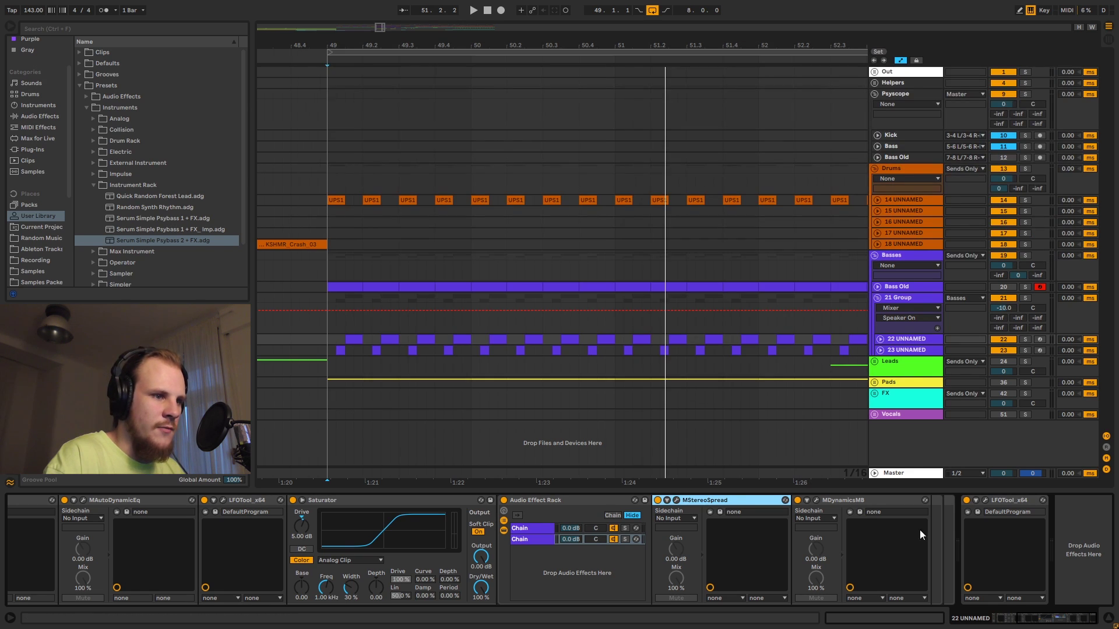
{"action": "left_click", "coordinate": [986, 500]}
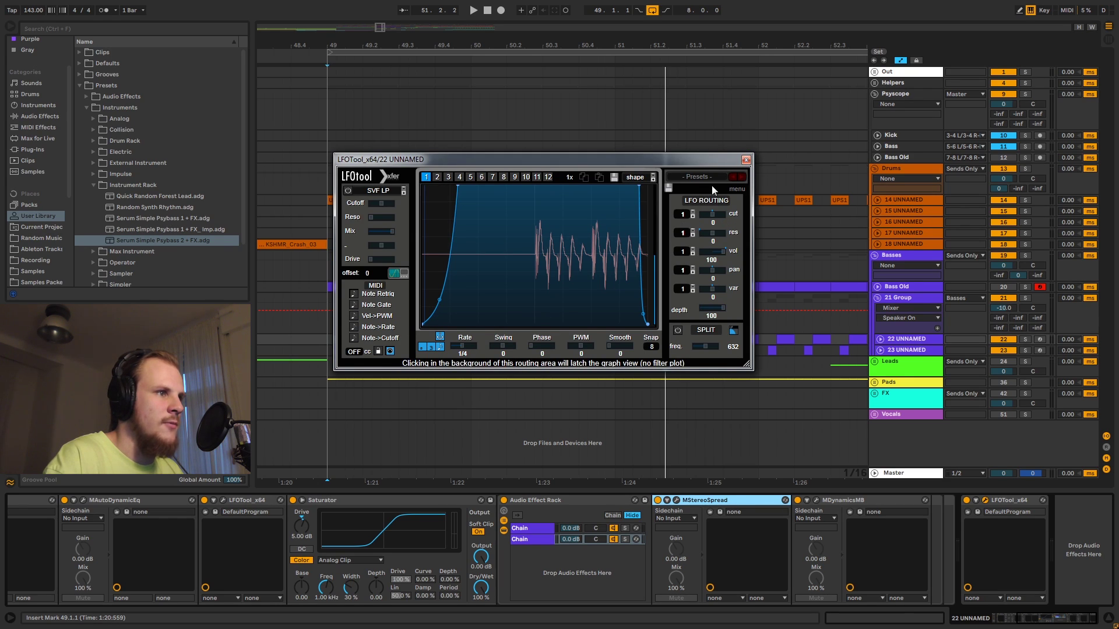
{"action": "left_click", "coordinate": [745, 160]}
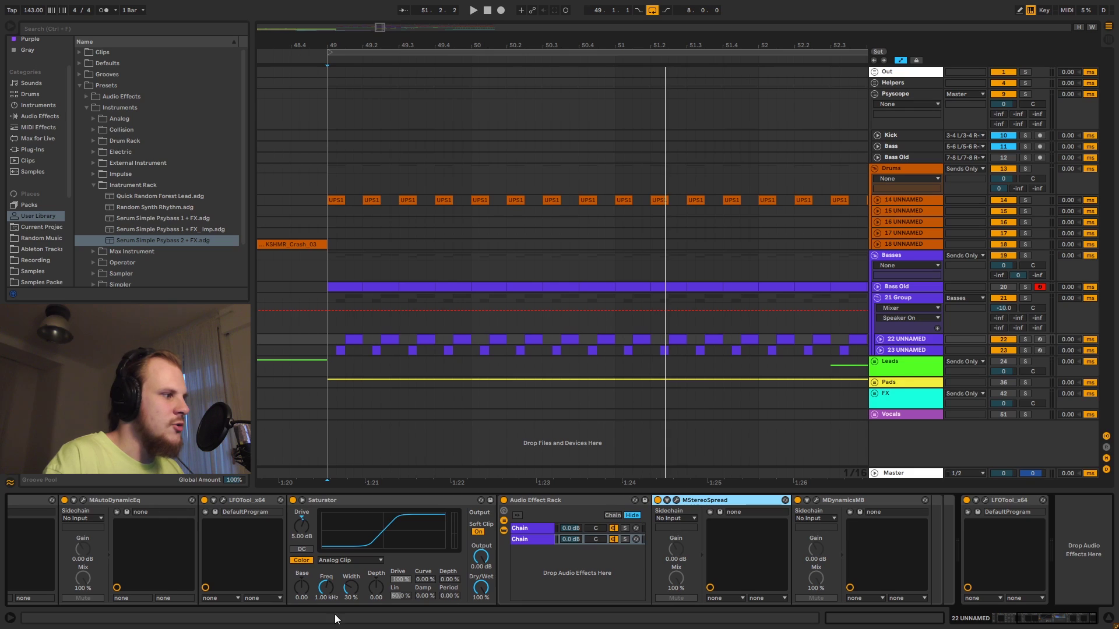
{"action": "left_click", "coordinate": [223, 499]}
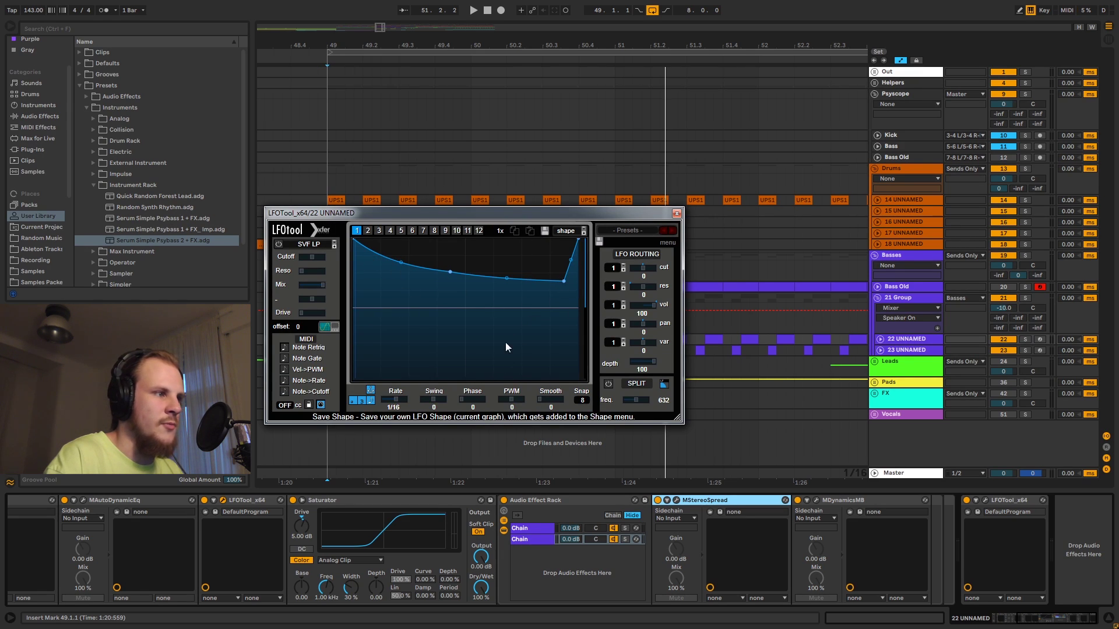
{"action": "left_click", "coordinate": [676, 213]}
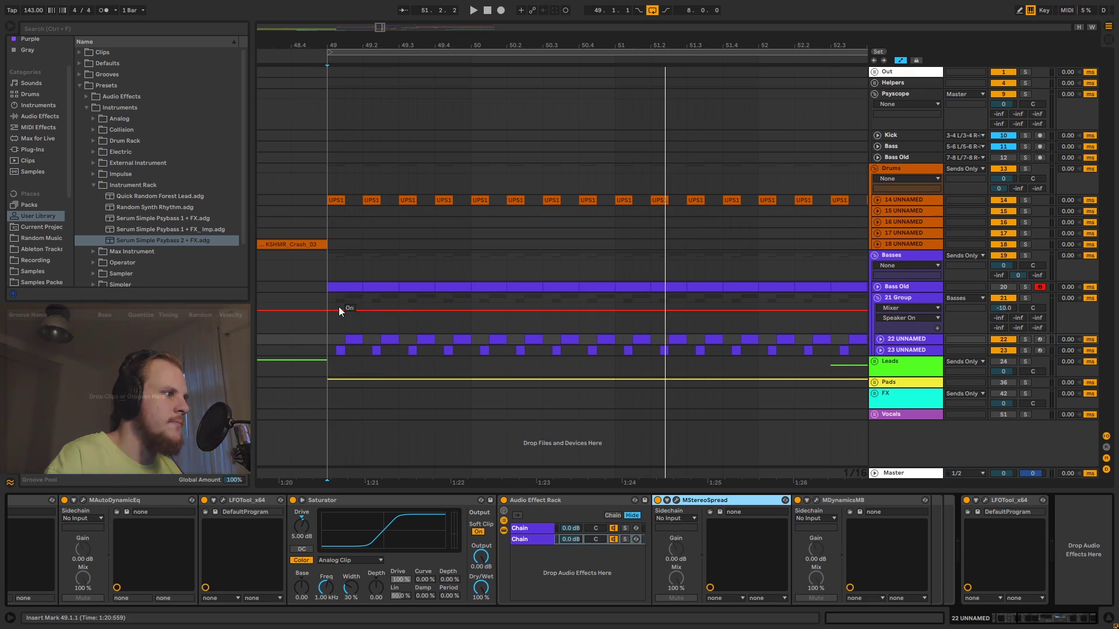